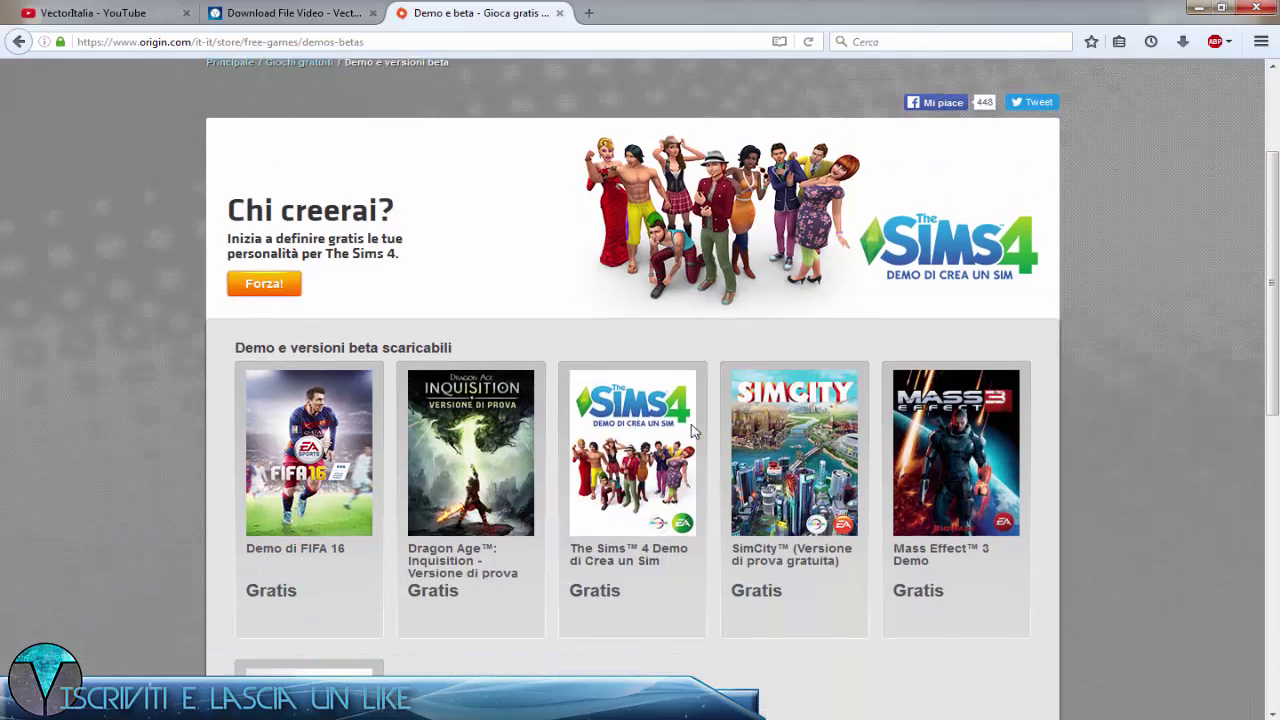
# Step: Switch from the web demos page to the Origin client through its desktop shortcut and maximize its window
pyautogui.moveTo(660, 446)
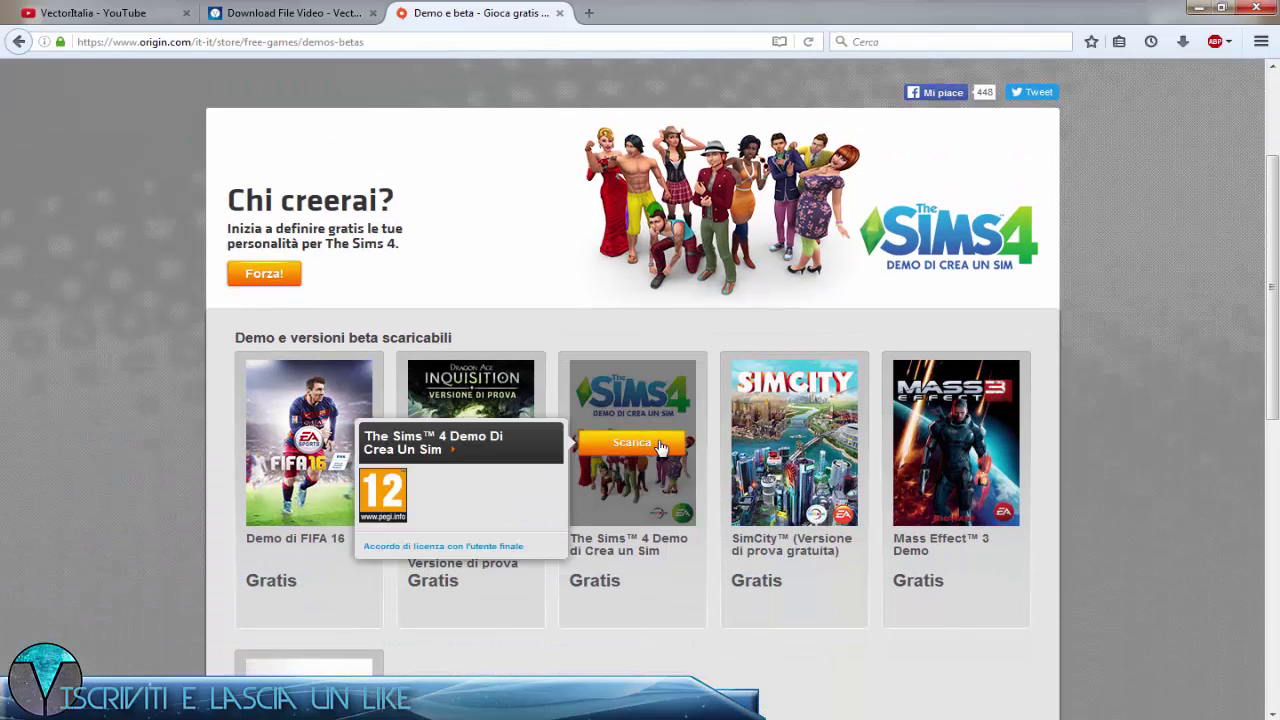
pyautogui.scroll(3, 758, 259)
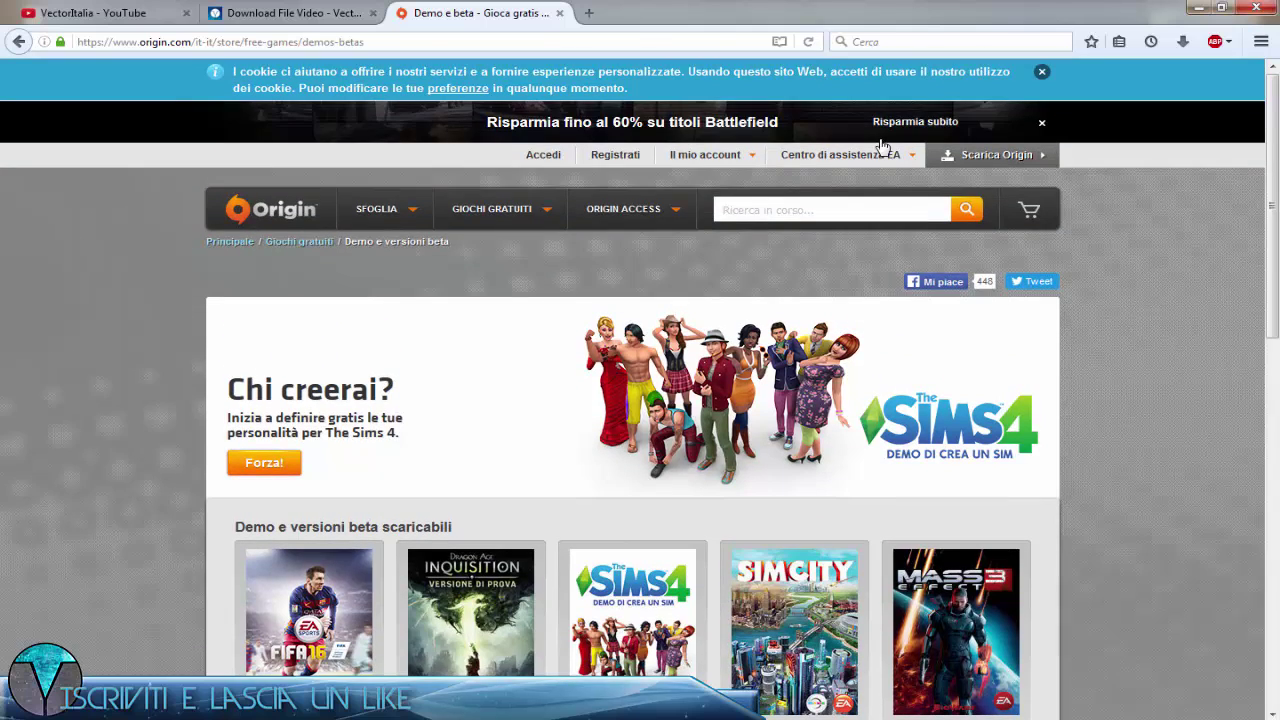
pyautogui.moveTo(30, 385); pyautogui.dragTo(286, 433)
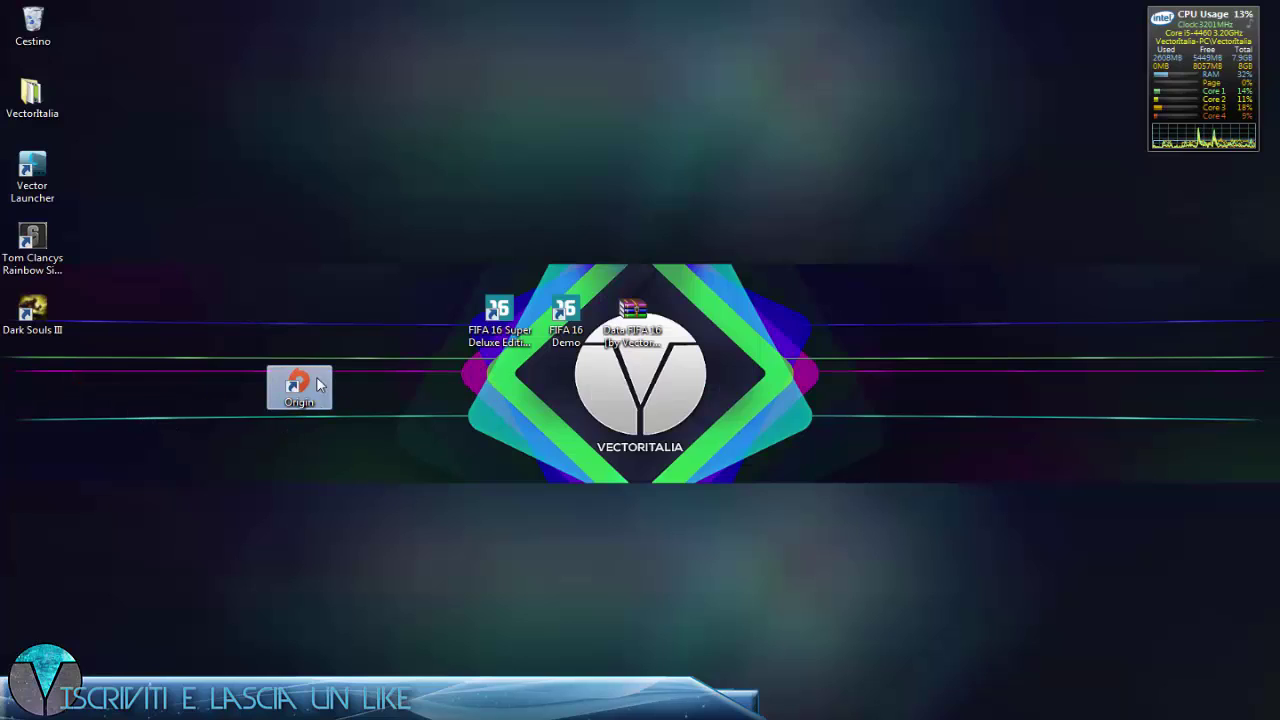
pyautogui.doubleClick(313, 400)
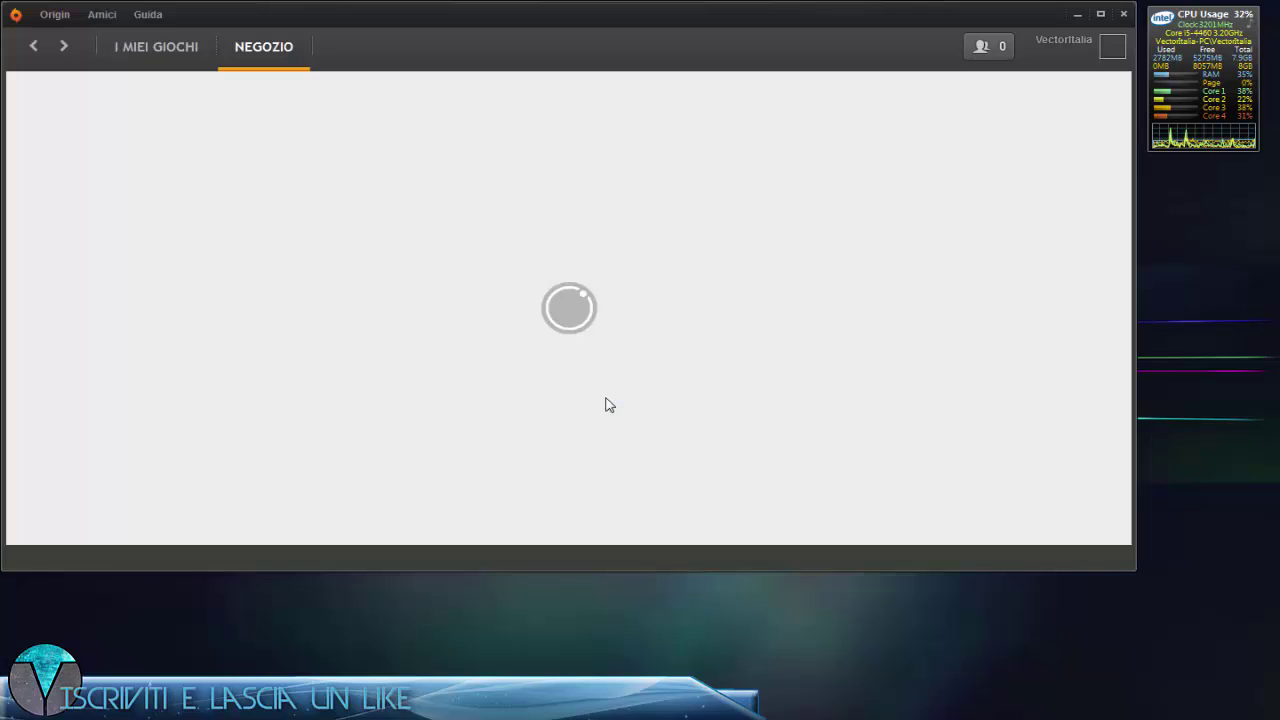
pyautogui.click(1101, 14)
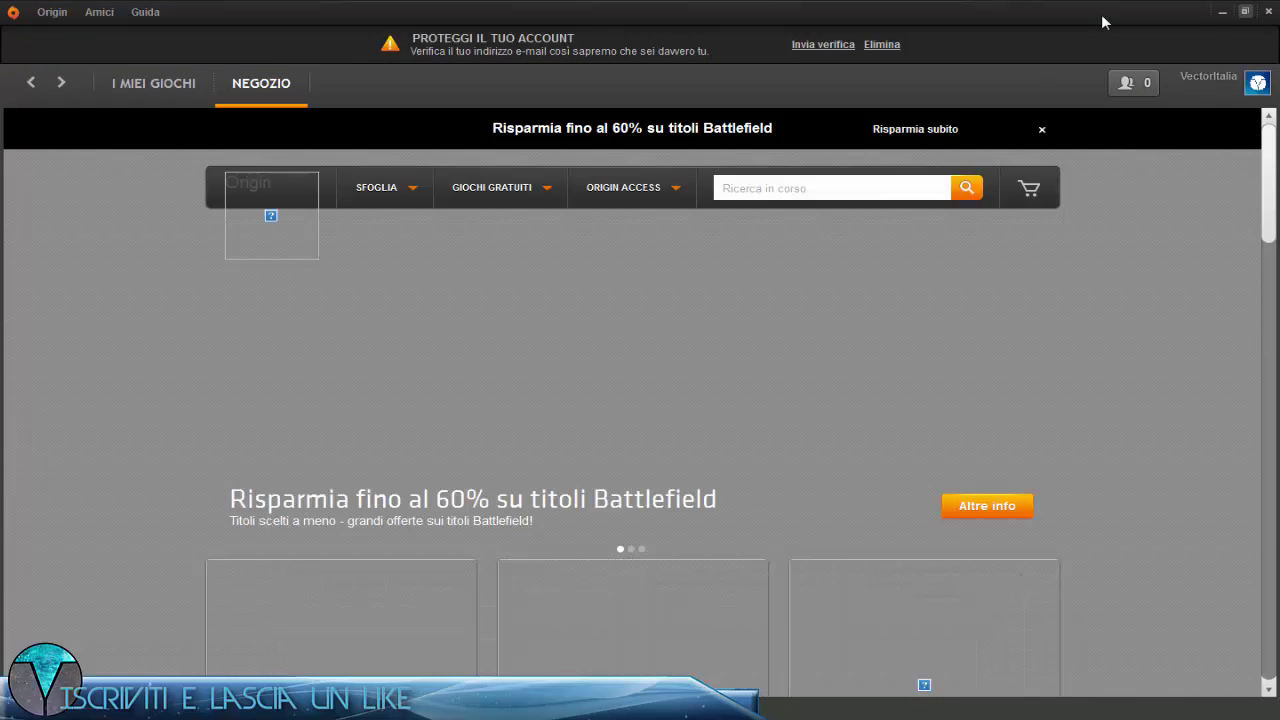
# Step: Open the store's Demo e beta page, locate the Demo di FIFA 16 download, and view the I miei giochi library
pyautogui.moveTo(468, 198)
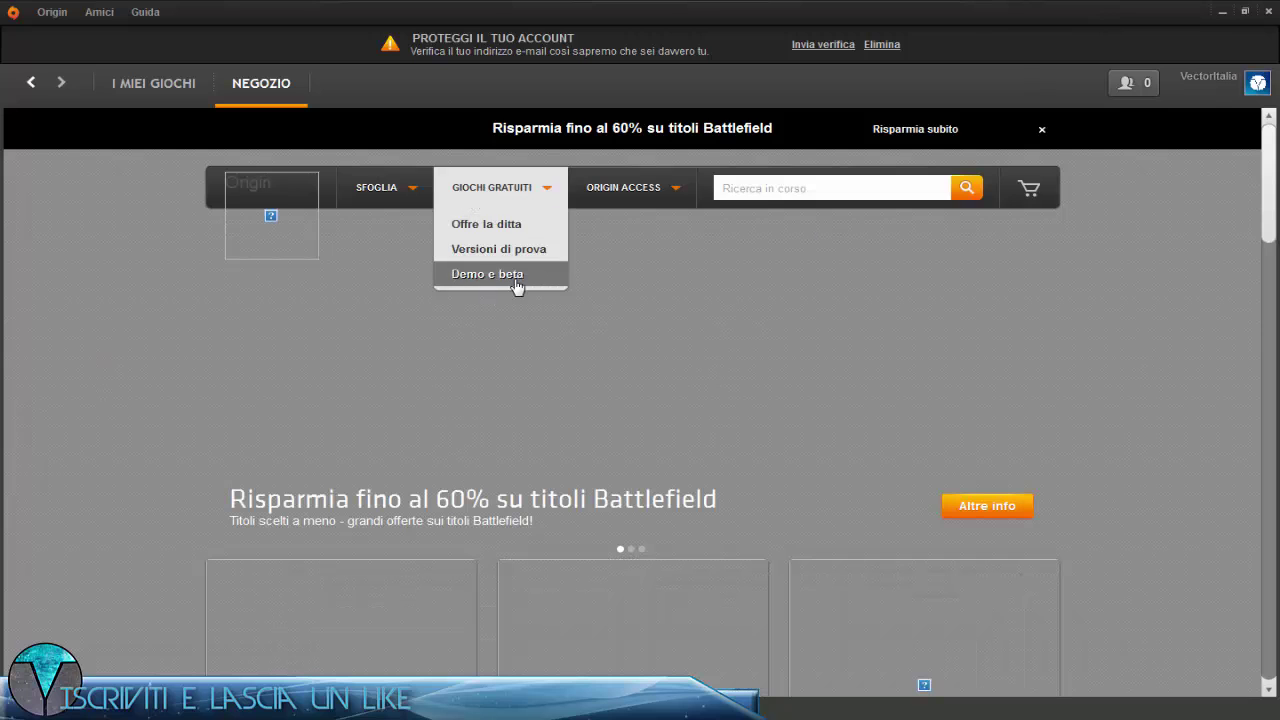
pyautogui.click(517, 286)
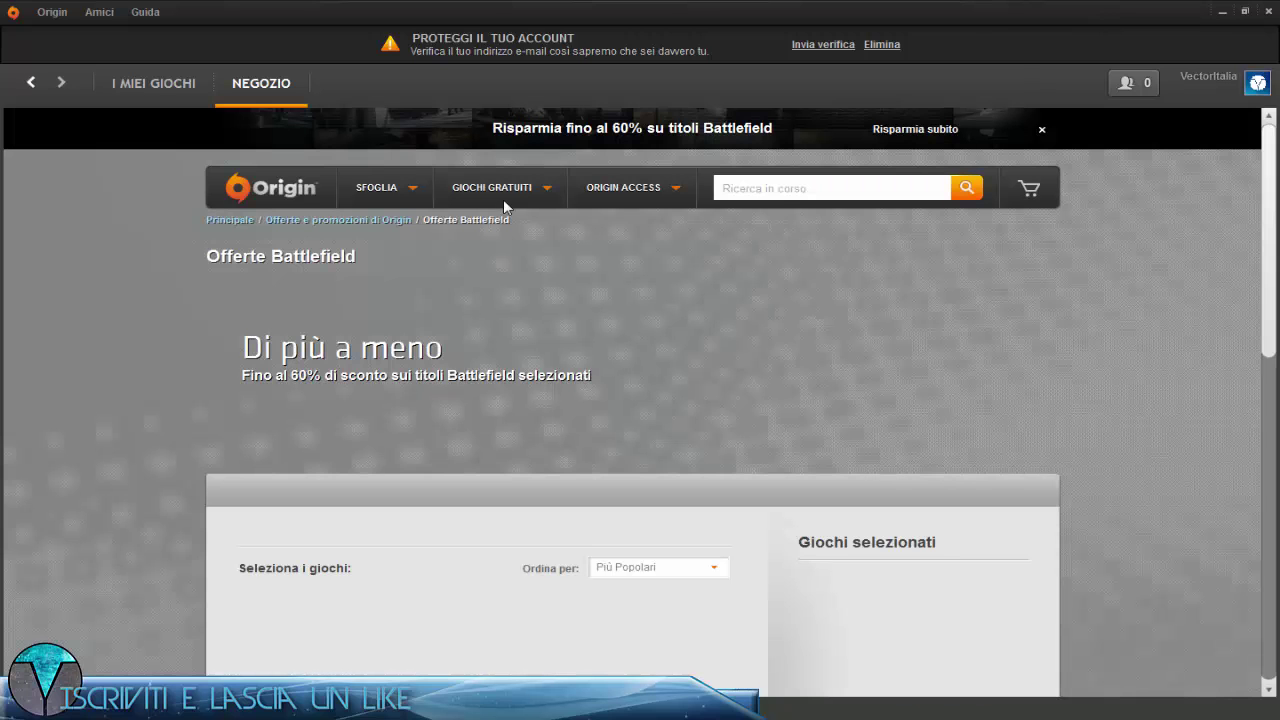
pyautogui.moveTo(528, 191)
pyautogui.hotkey('alt', 'Left')
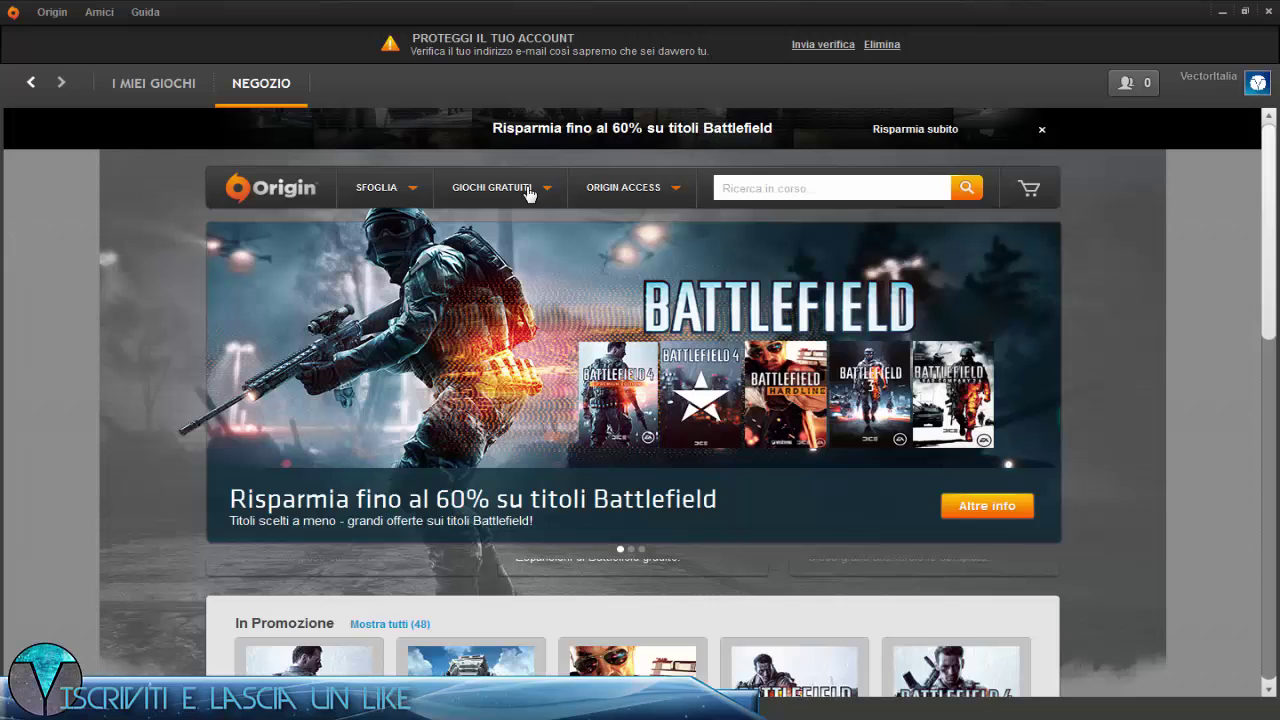
pyautogui.click(490, 275)
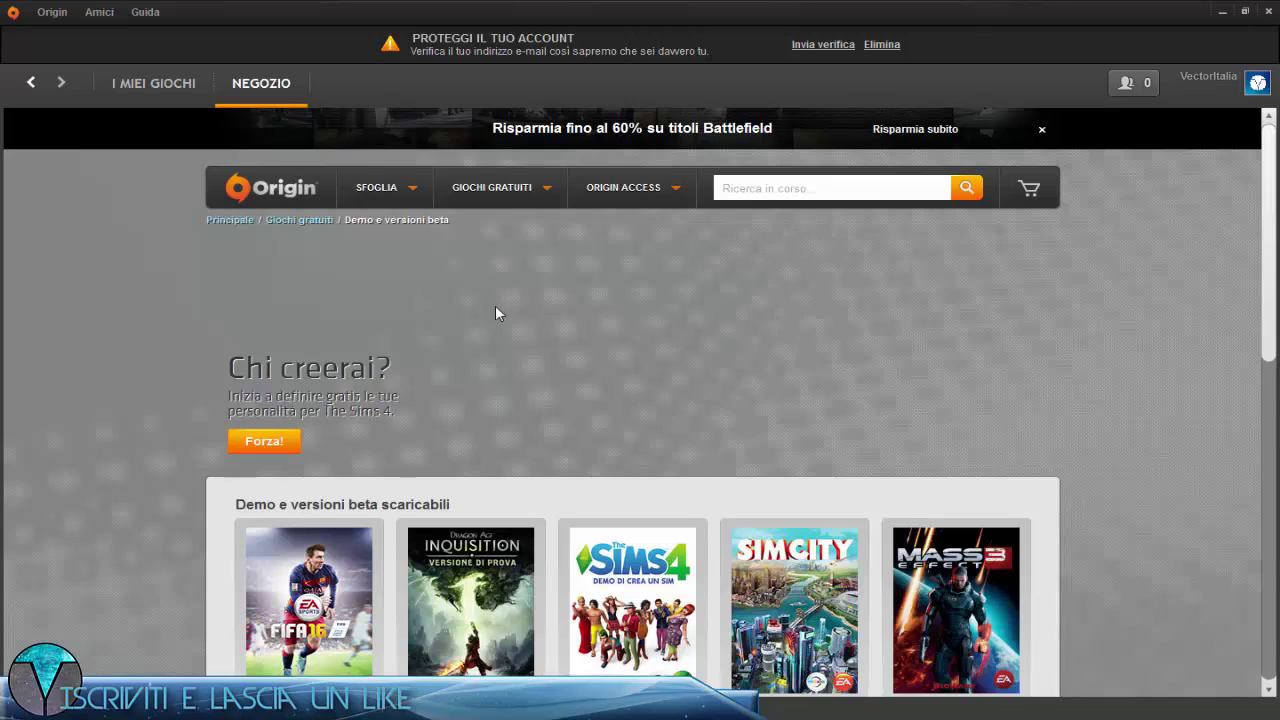
pyautogui.moveTo(290, 470)
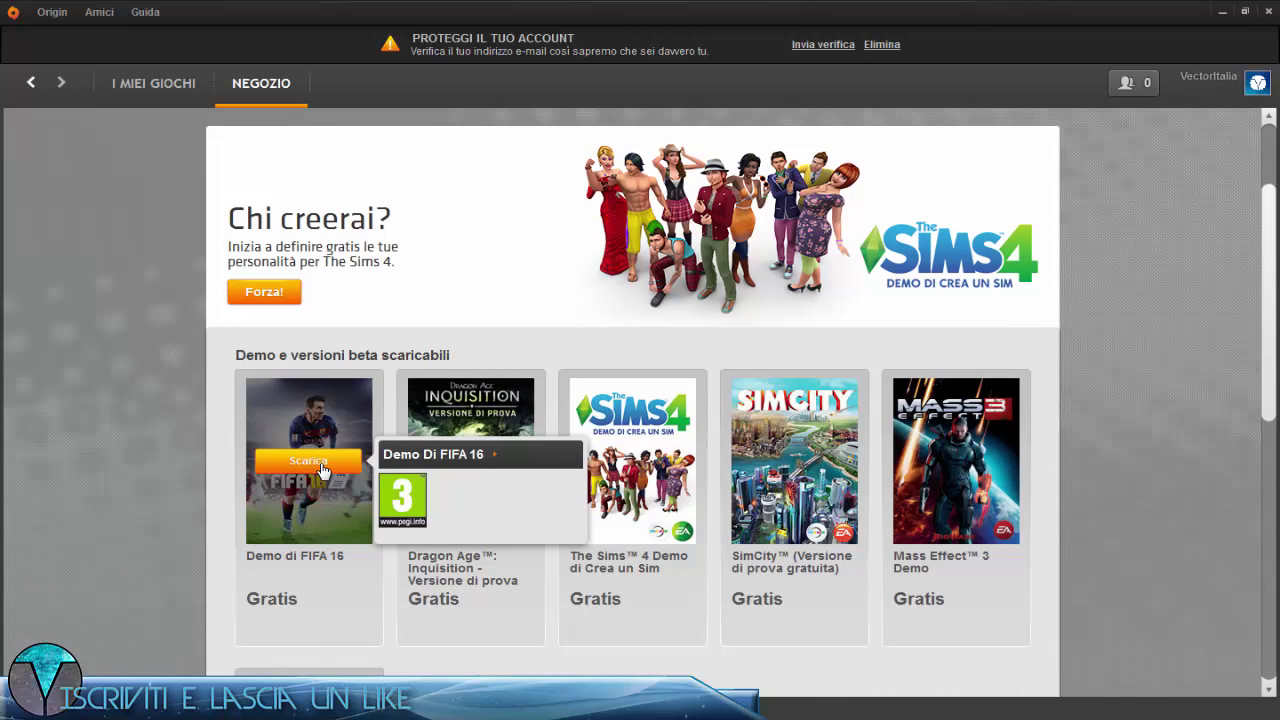
pyautogui.click(193, 97)
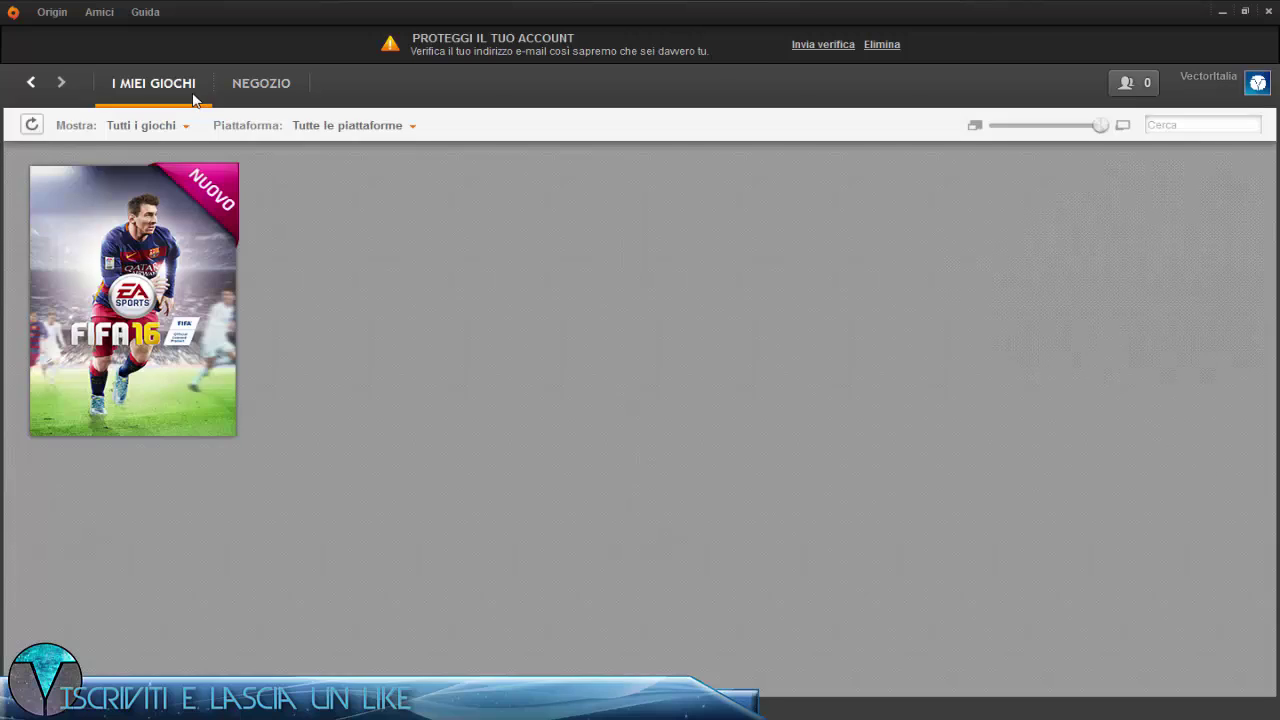
pyautogui.moveTo(184, 287)
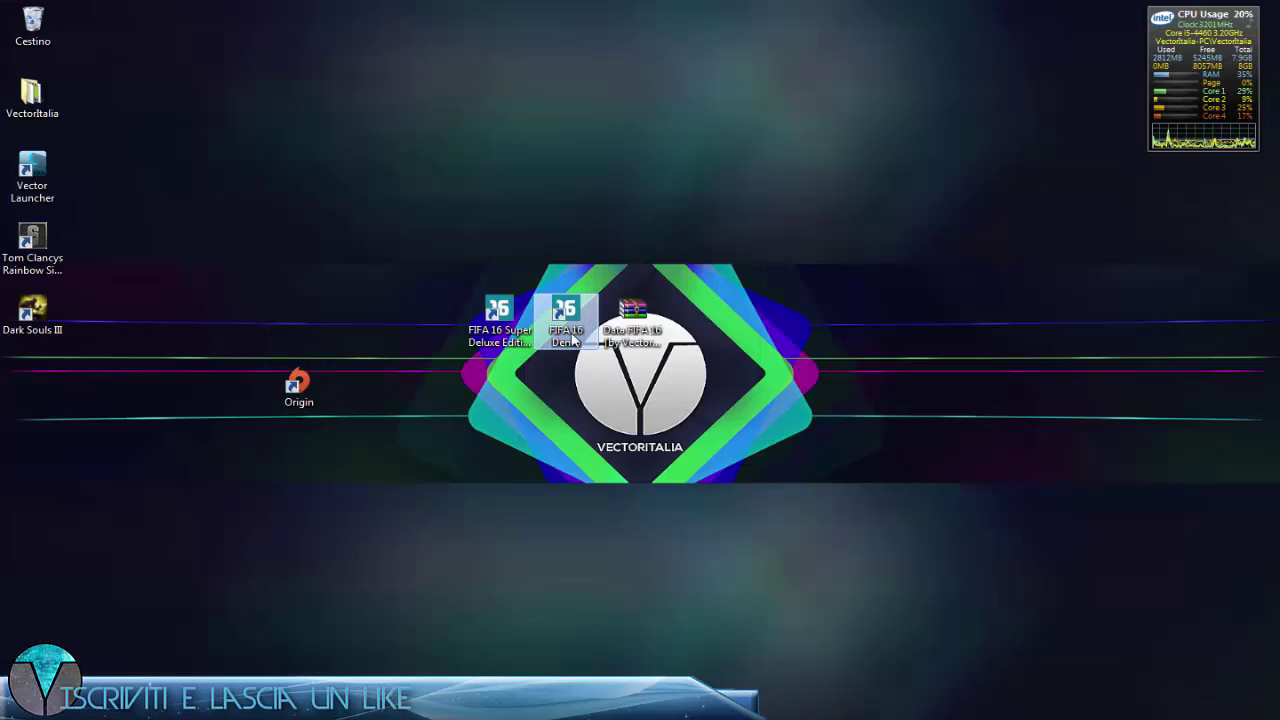
# Step: In Firefox, download the Fifa 16 FULL torrent from the Download File Video page and save it to the Desktop
pyautogui.click(290, 648)
pyautogui.click(355, 12)
pyautogui.scroll(-2, 200, 460)
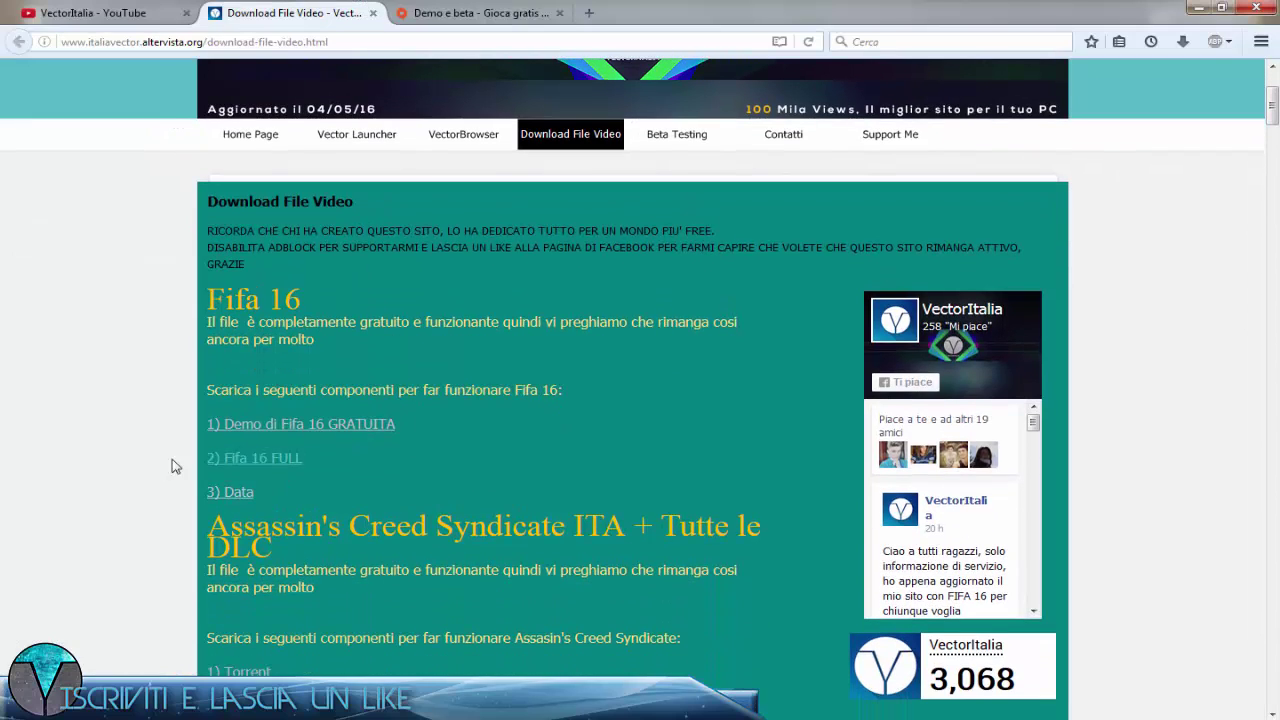
pyautogui.click(238, 462)
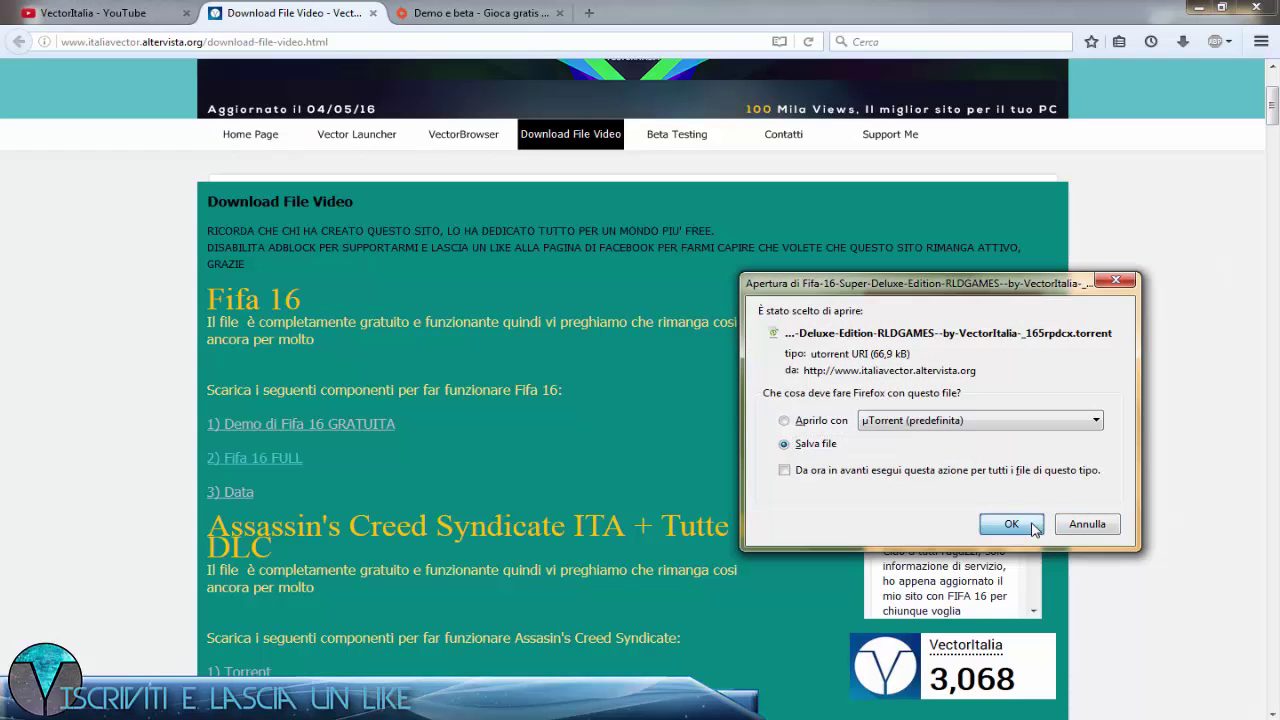
pyautogui.click(1033, 528)
pyautogui.click(100, 115)
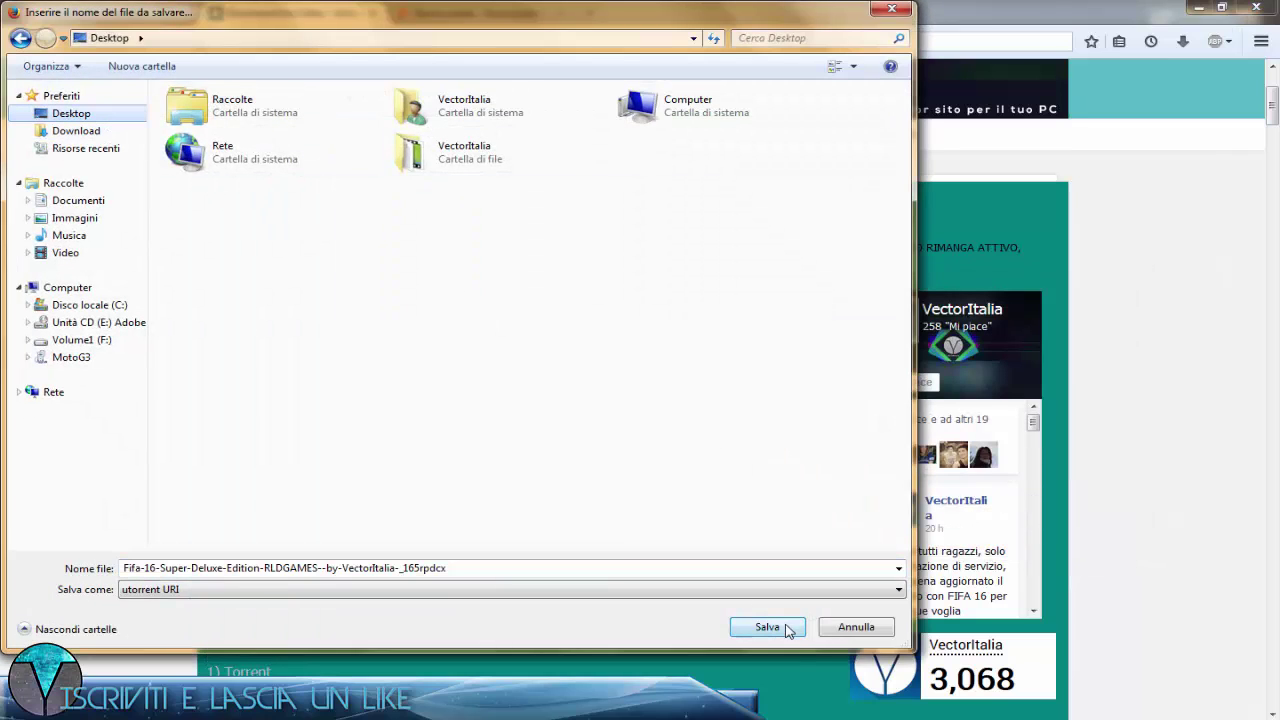
pyautogui.click(766, 630)
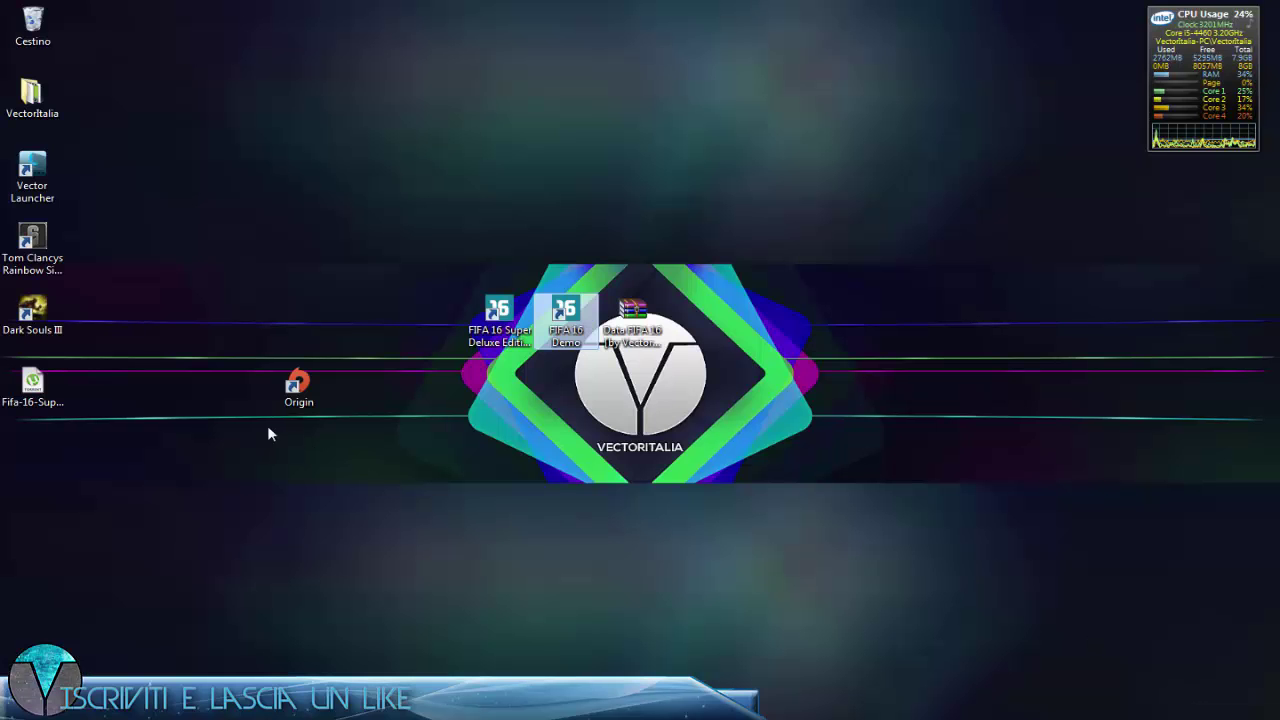
# Step: Move the downloaded Fifa-16-Super-Deluxe-Edition torrent file below the FIFA 16 Demo shortcut on the desktop and delete it
pyautogui.moveTo(32, 385); pyautogui.dragTo(593, 398)
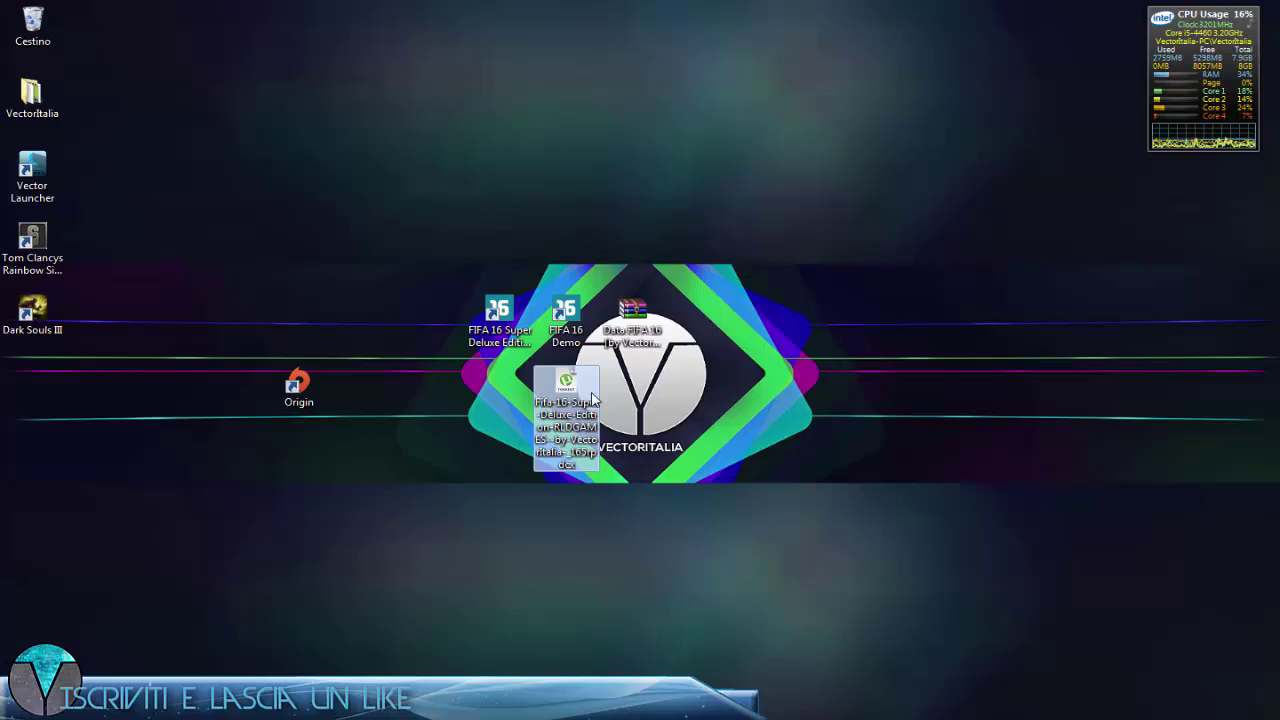
pyautogui.press('Delete')
# Step: Open the MEGA page for the Fifa 16 Data component from the Download File Video page
pyautogui.click(638, 306)
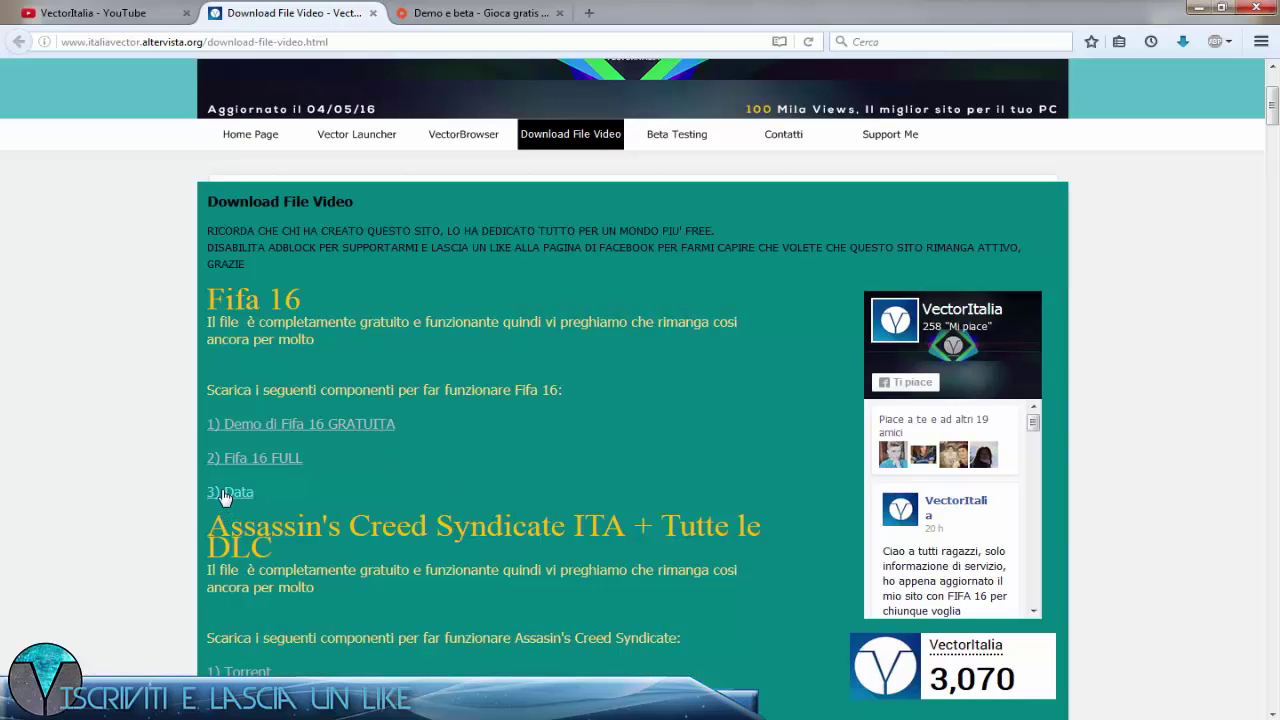
pyautogui.click(226, 493)
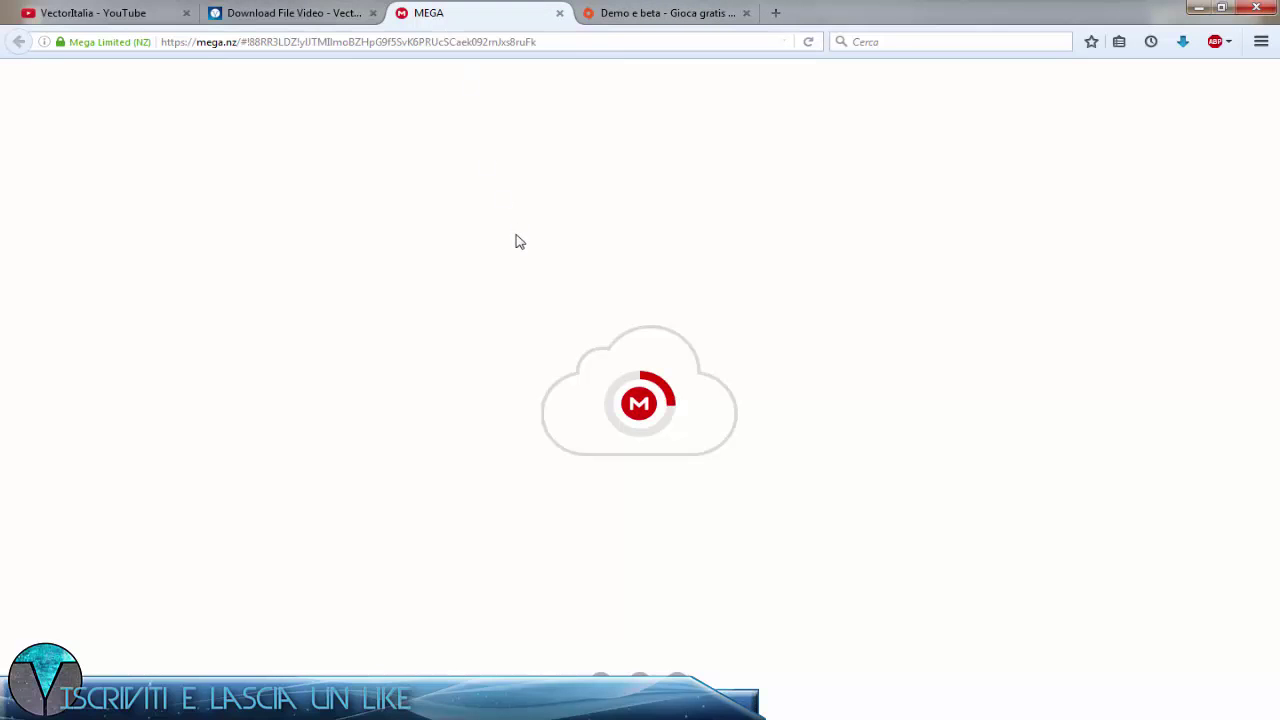
pyautogui.click(300, 13)
pyautogui.click(460, 21)
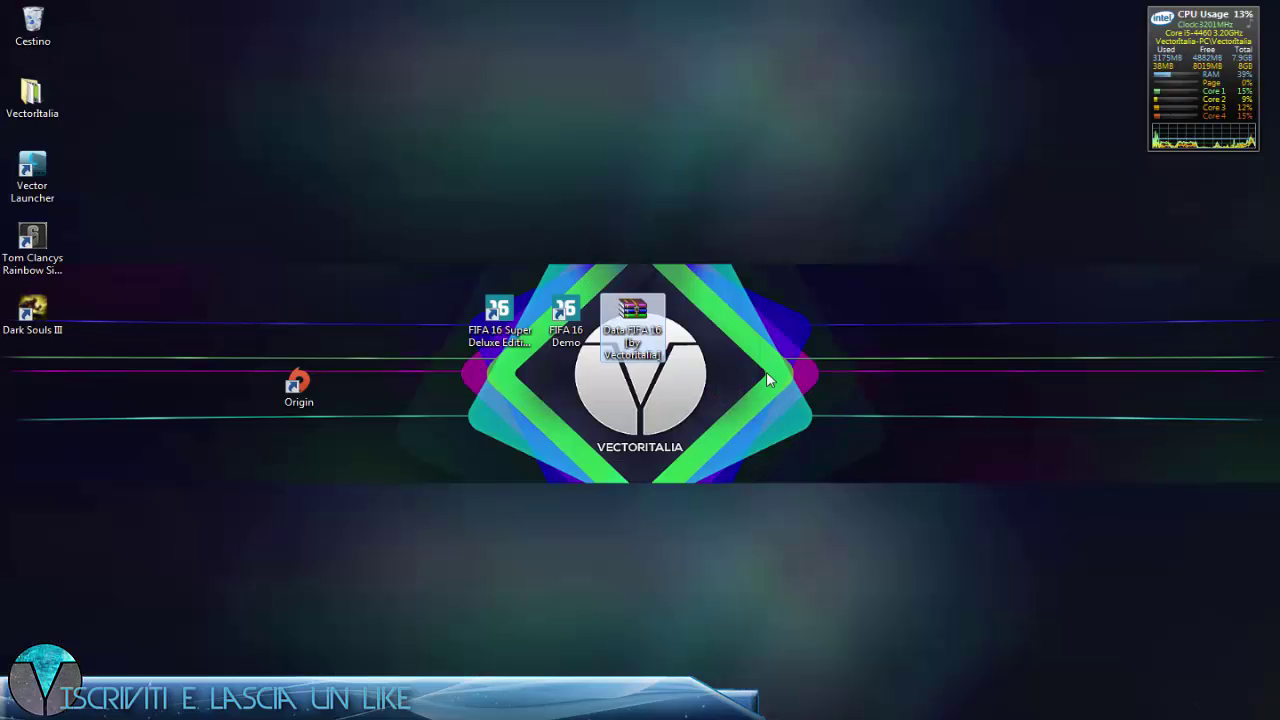
# Step: Load the FIFA 16 torrent's trackers in µTorrent and open its FIFA 16 Super Deluxe Edition-RLDGAMES download folder in a maximized window
pyautogui.doubleClick(592, 398)
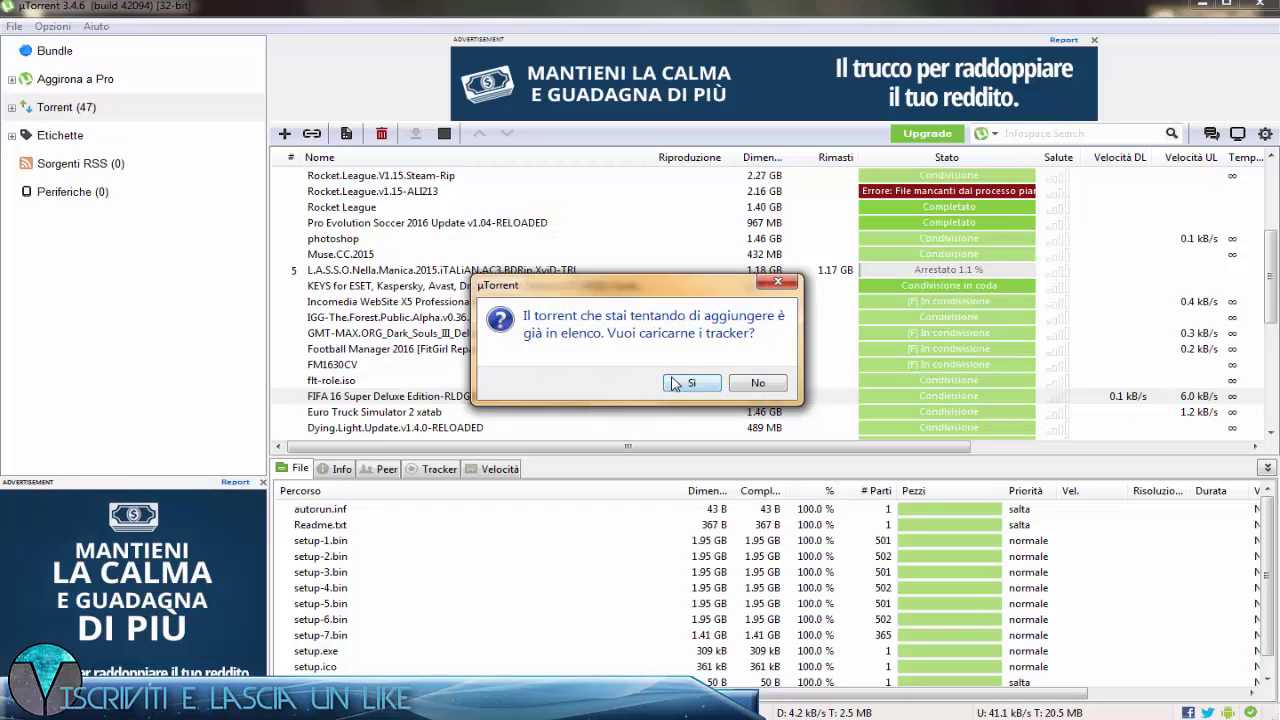
pyautogui.click(690, 383)
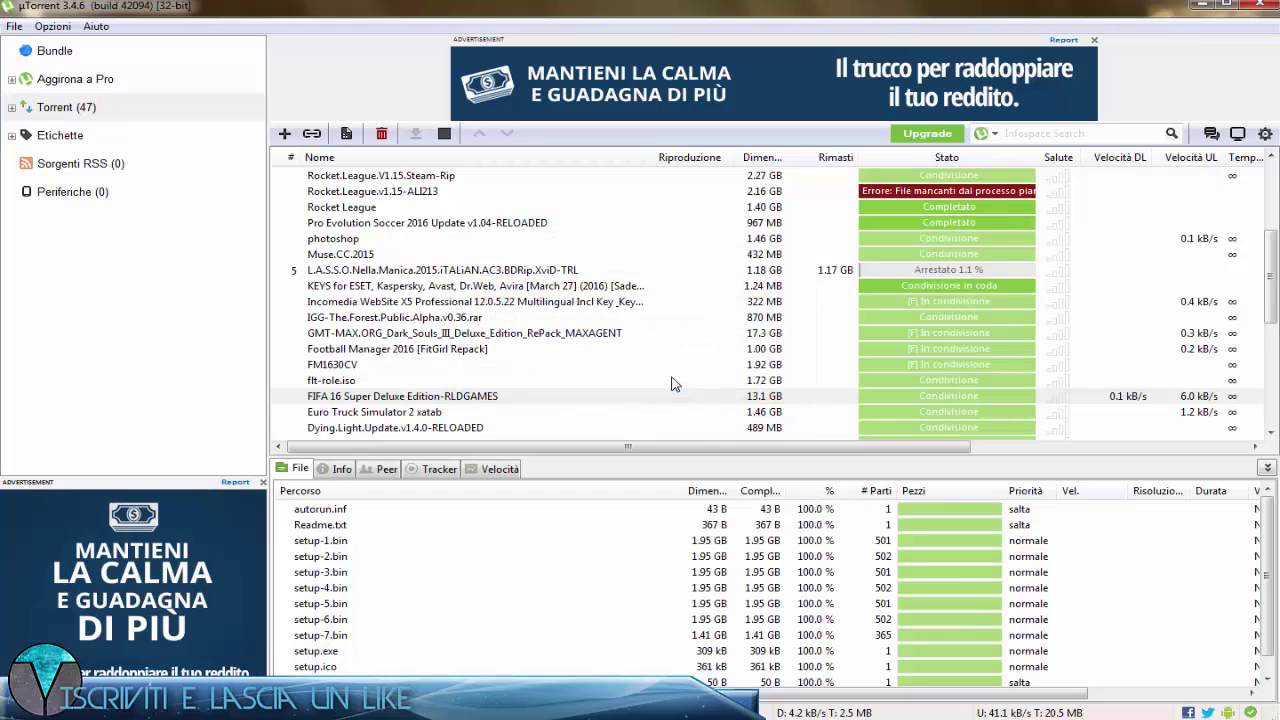
pyautogui.doubleClick(472, 400)
pyautogui.click(573, 400)
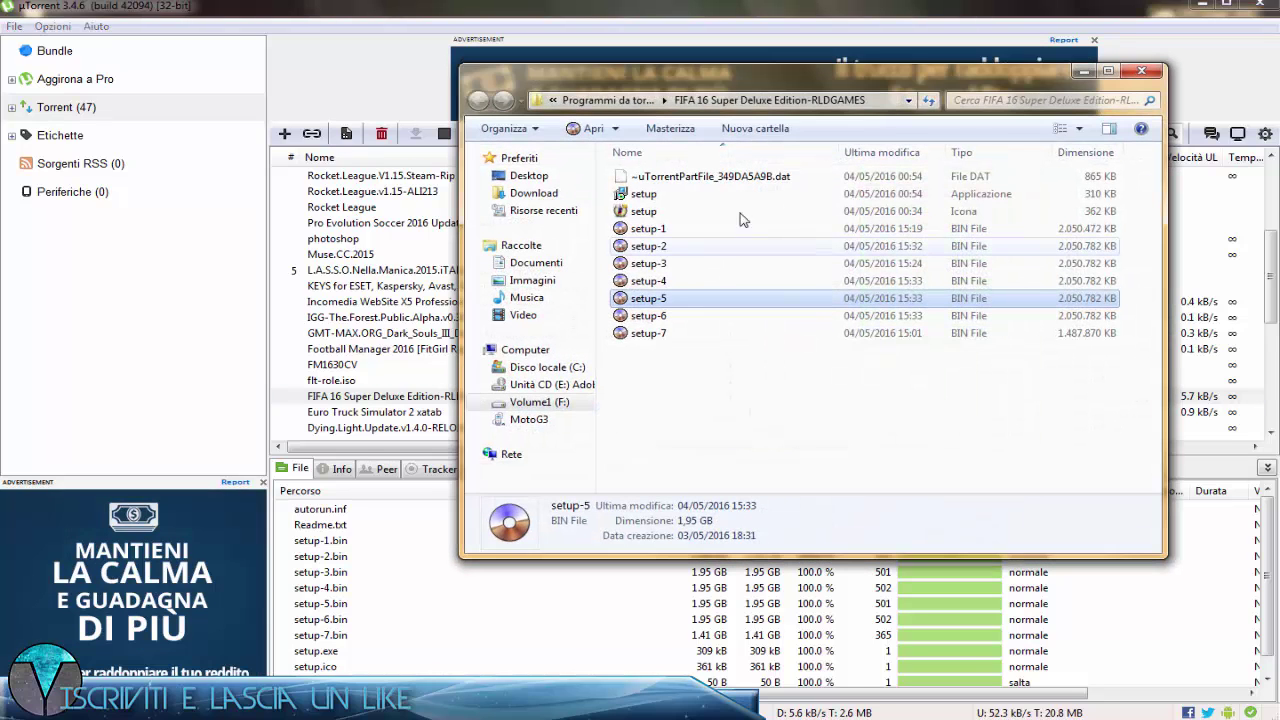
pyautogui.doubleClick(847, 95)
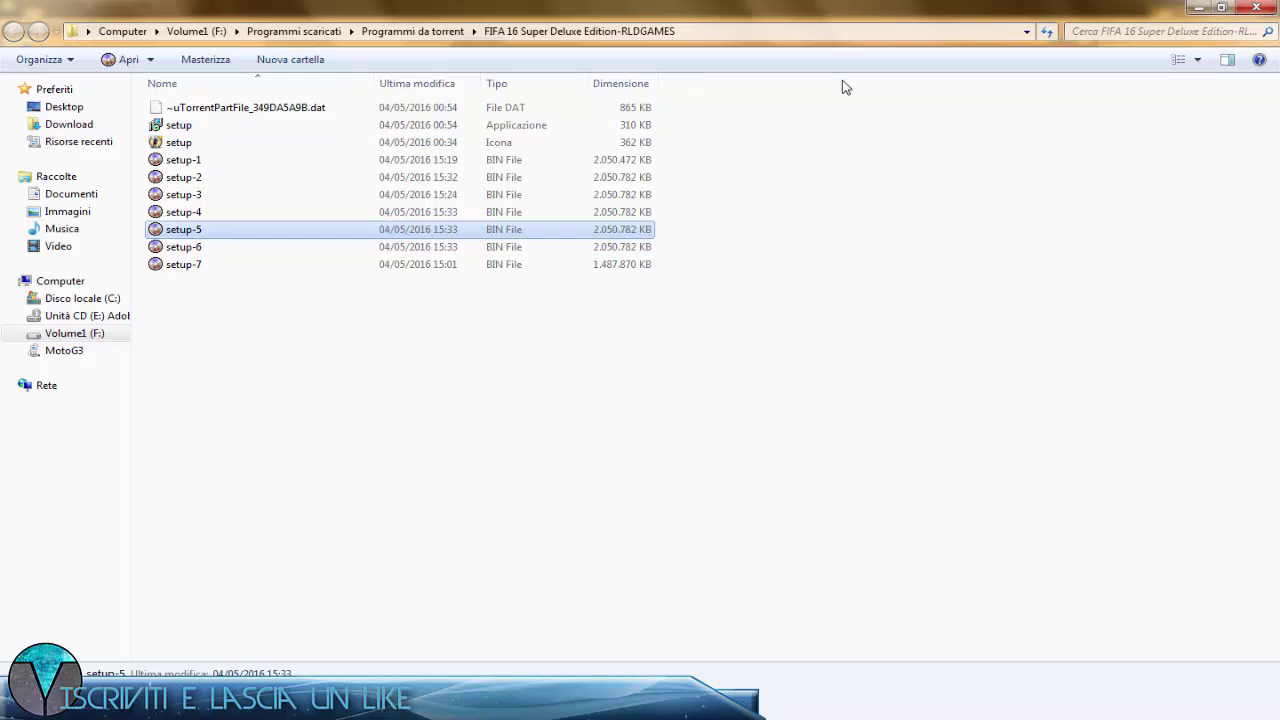
# Step: Run the FIFA 16 Super Deluxe Edition setup as far as the Start Menu folder page and exit without installing
pyautogui.doubleClick(281, 125)
pyautogui.click(702, 387)
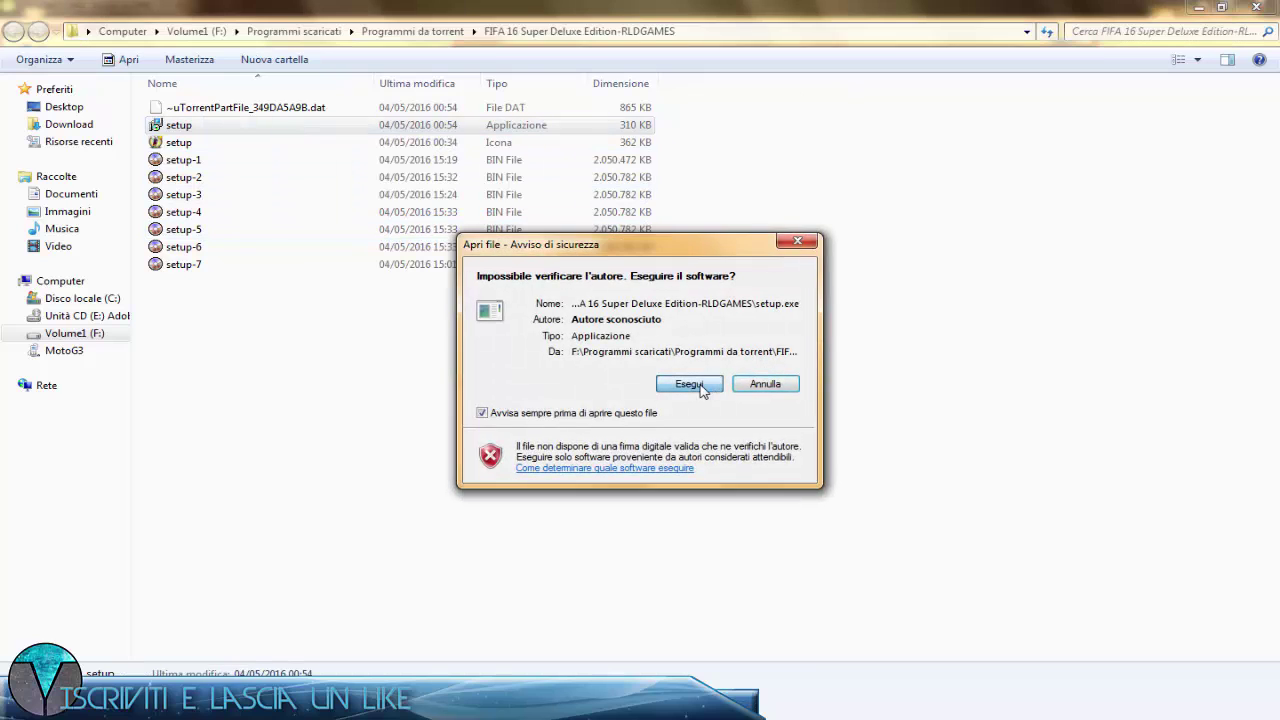
pyautogui.click(740, 501)
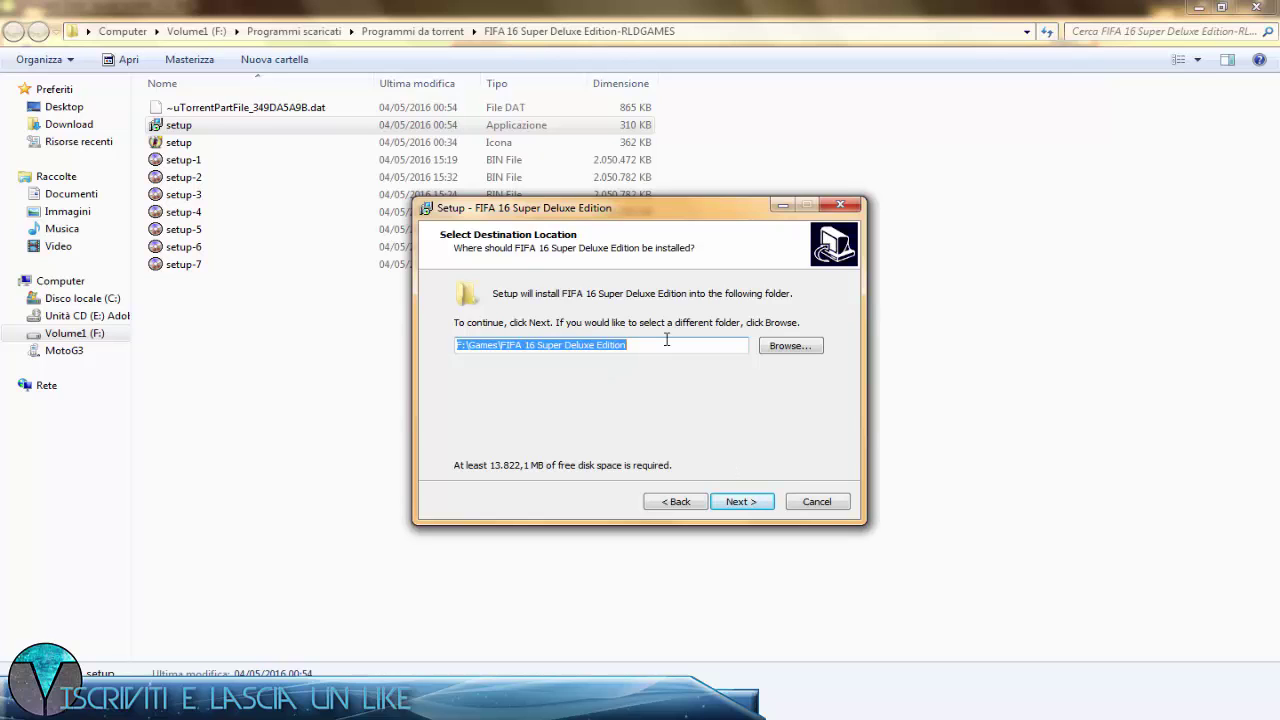
pyautogui.click(740, 501)
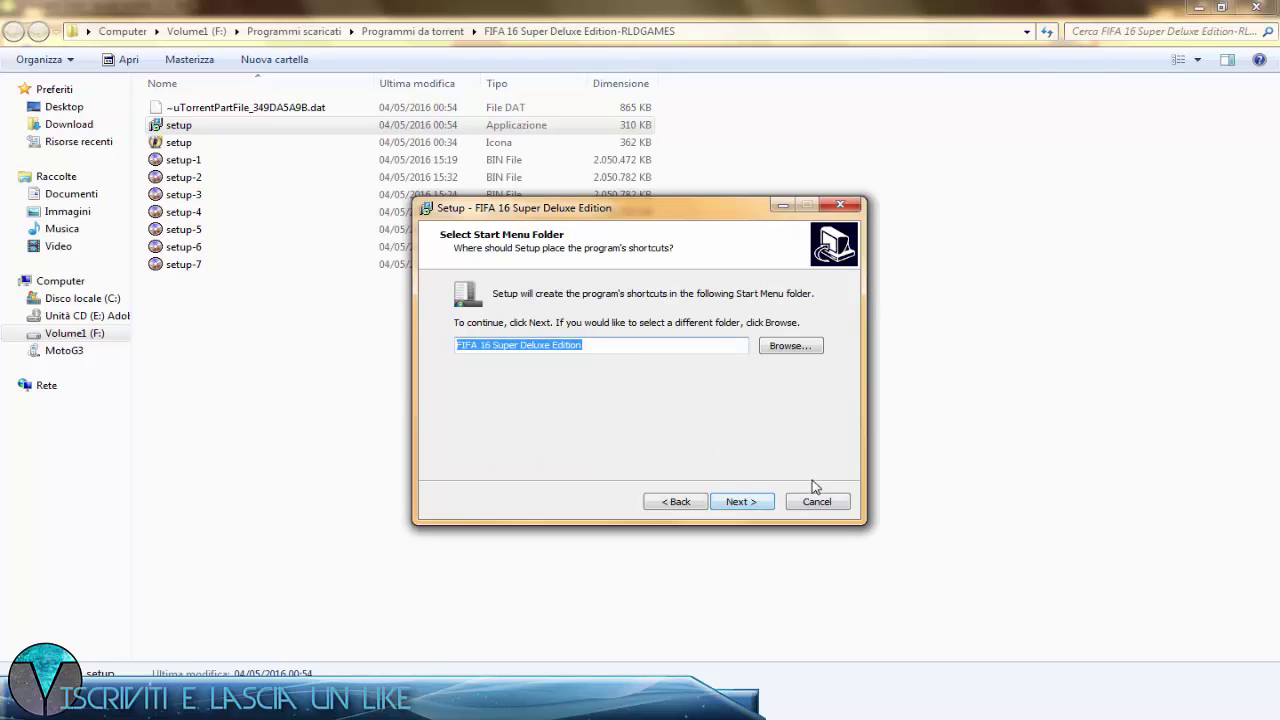
pyautogui.click(815, 503)
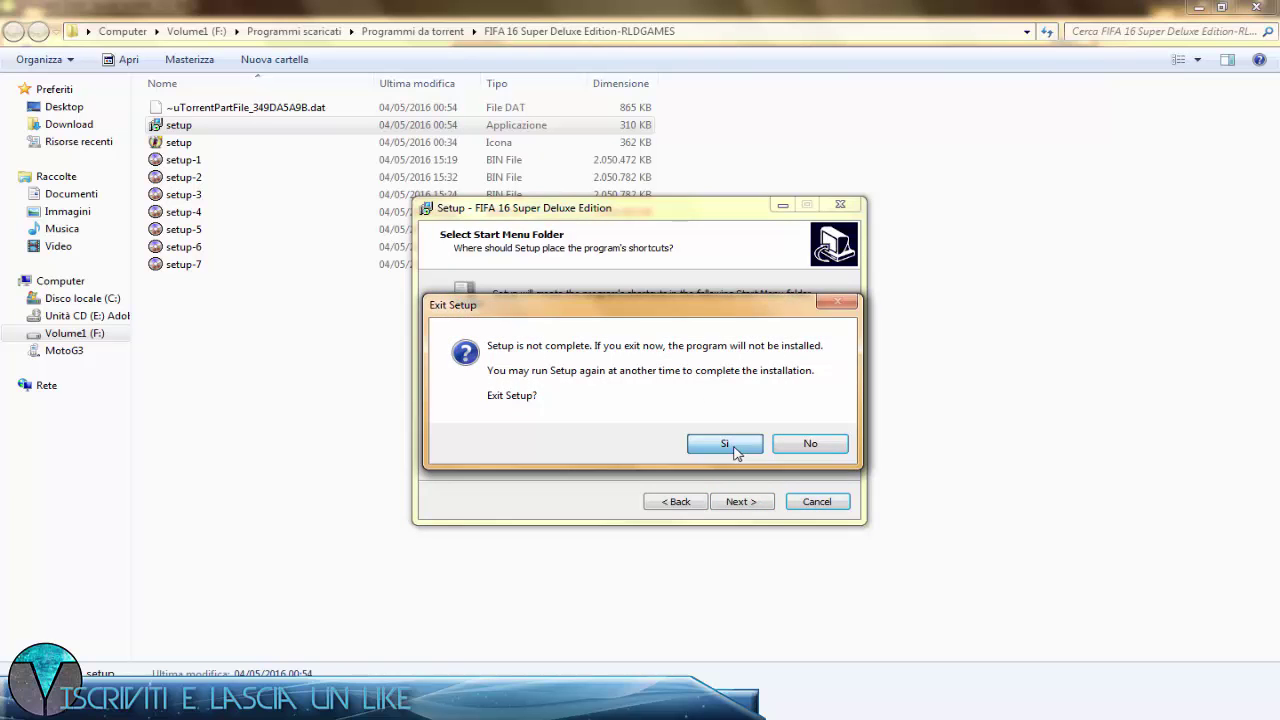
pyautogui.click(737, 452)
pyautogui.click(1256, 7)
# Step: Return to the desktop and delete the FIFA 16 torrent file
pyautogui.press('super+d')
pyautogui.click(566, 410)
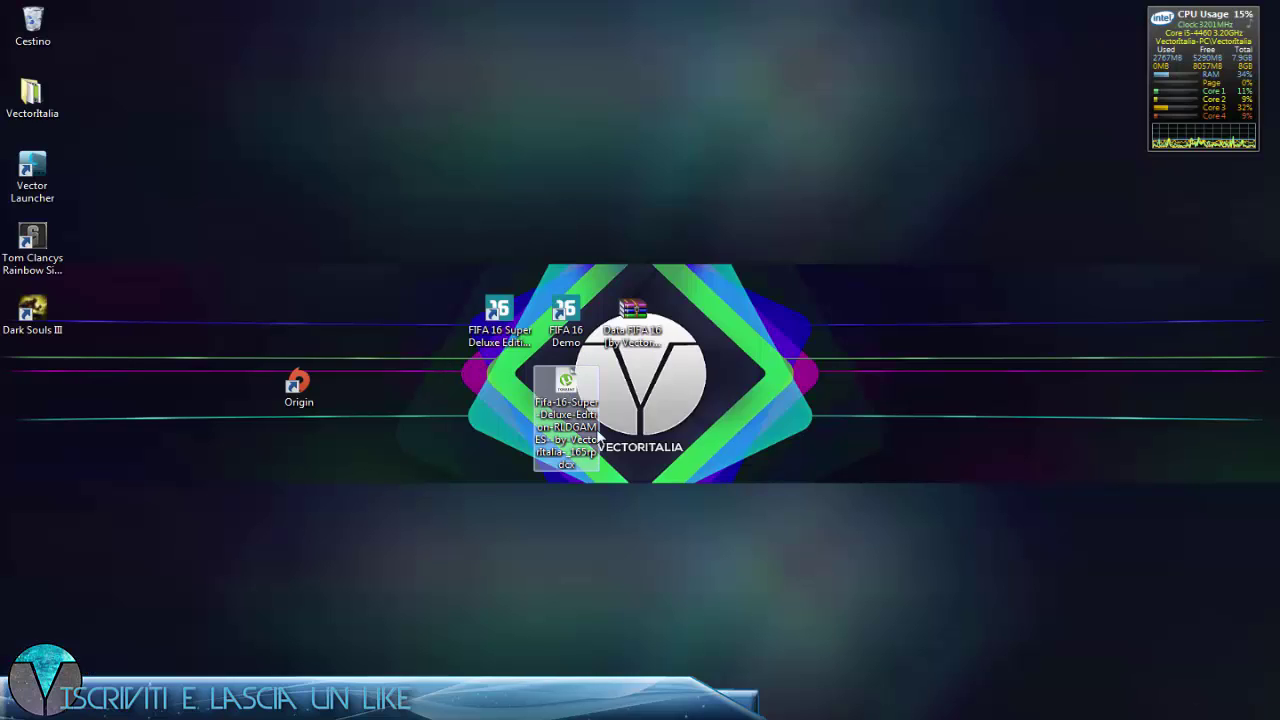
pyautogui.press('Delete')
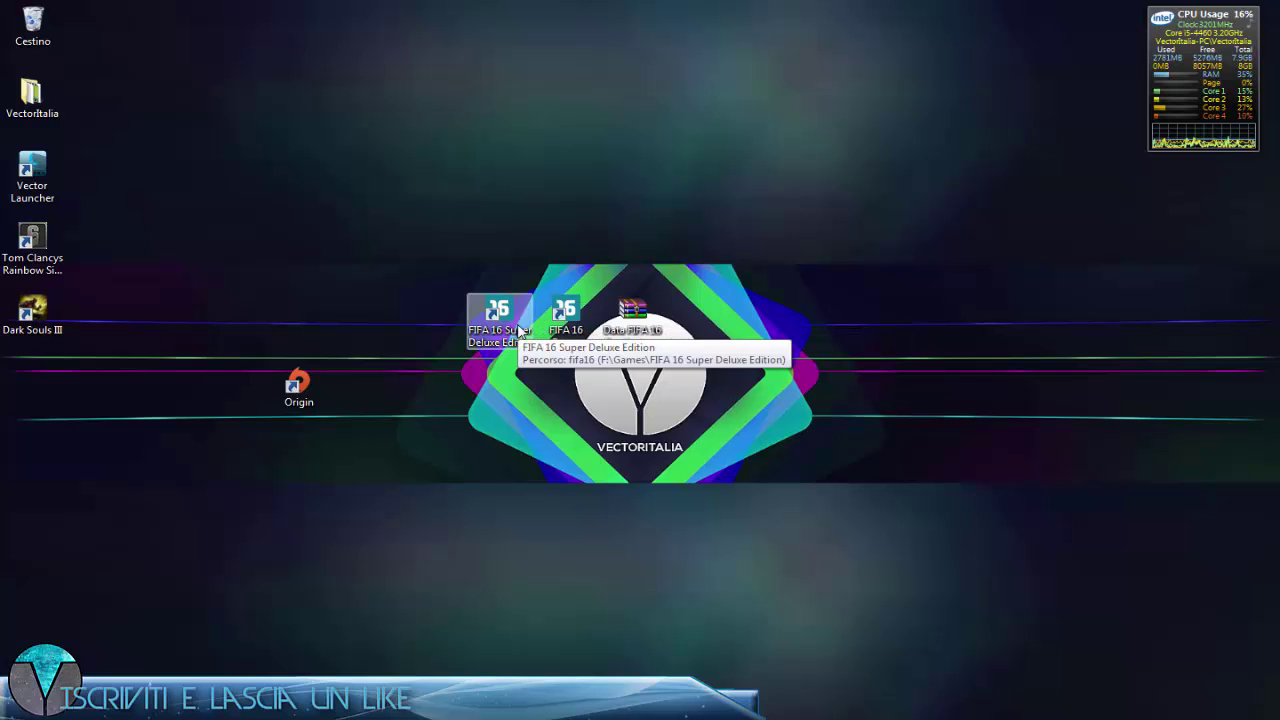
# Step: Open the file location of the FIFA 16 Super Deluxe Edition desktop shortcut
pyautogui.click(517, 331)
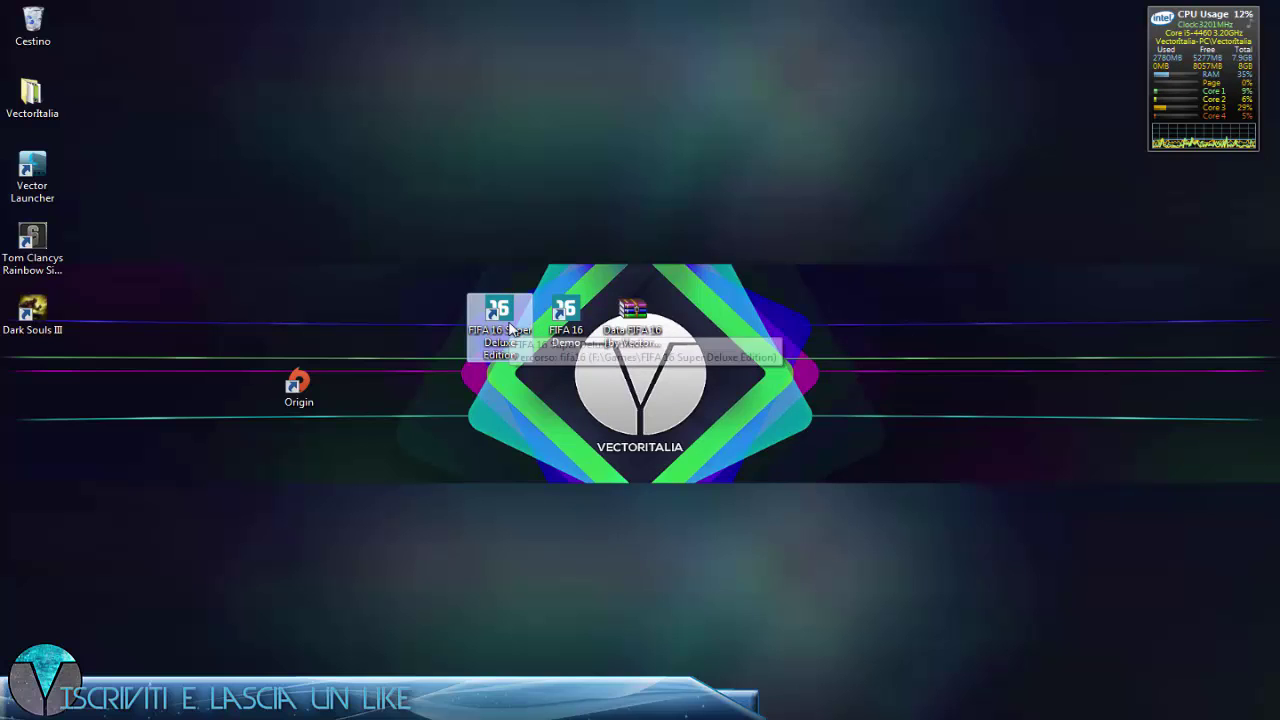
pyautogui.rightClick(510, 328)
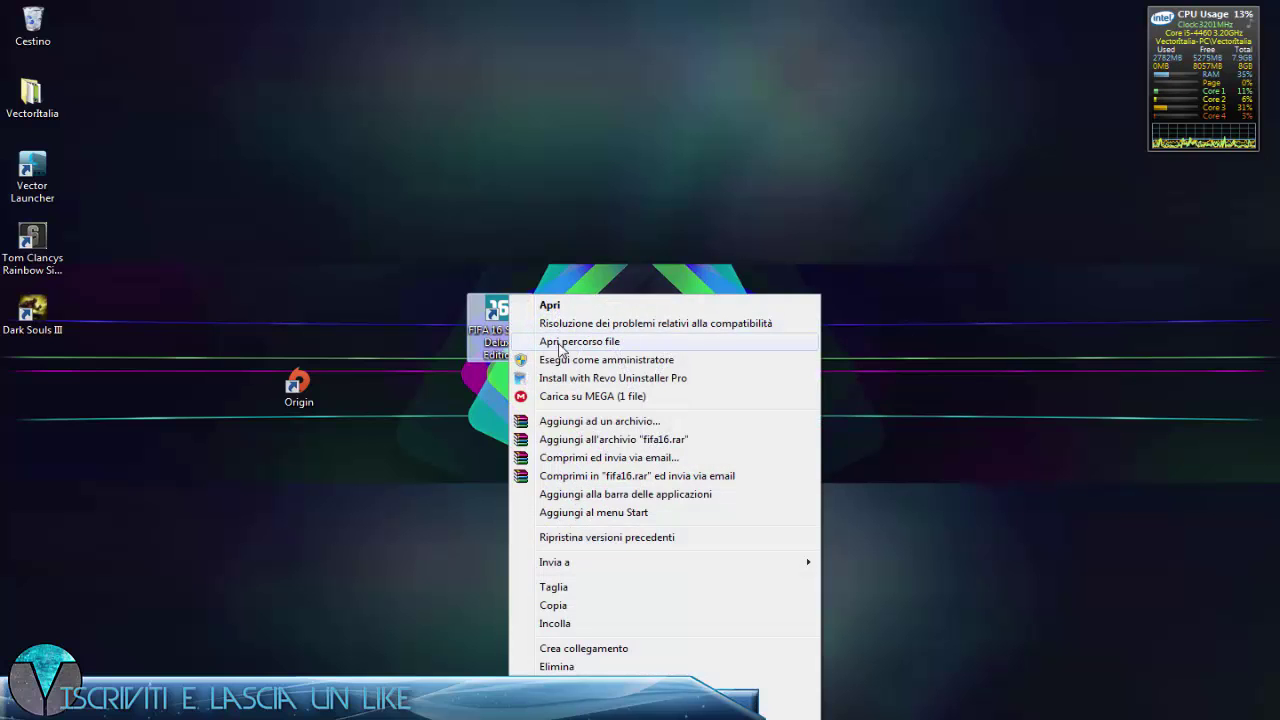
pyautogui.click(561, 342)
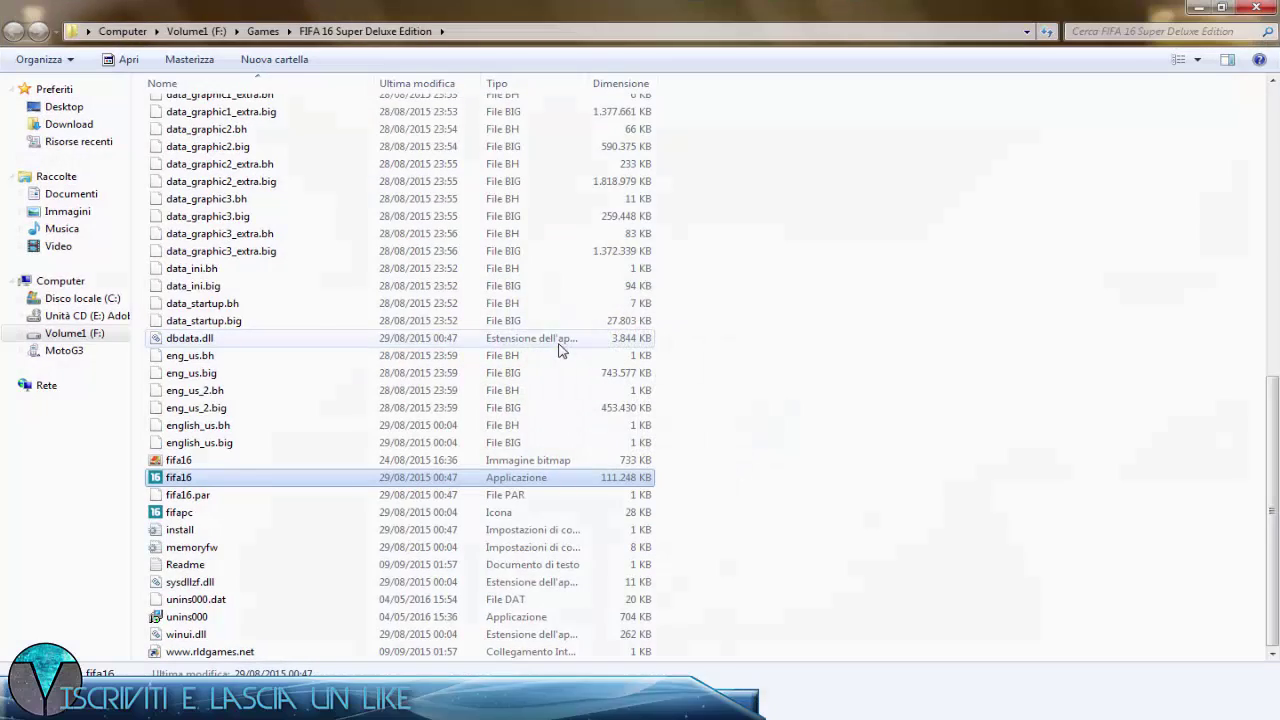
pyautogui.click(957, 326)
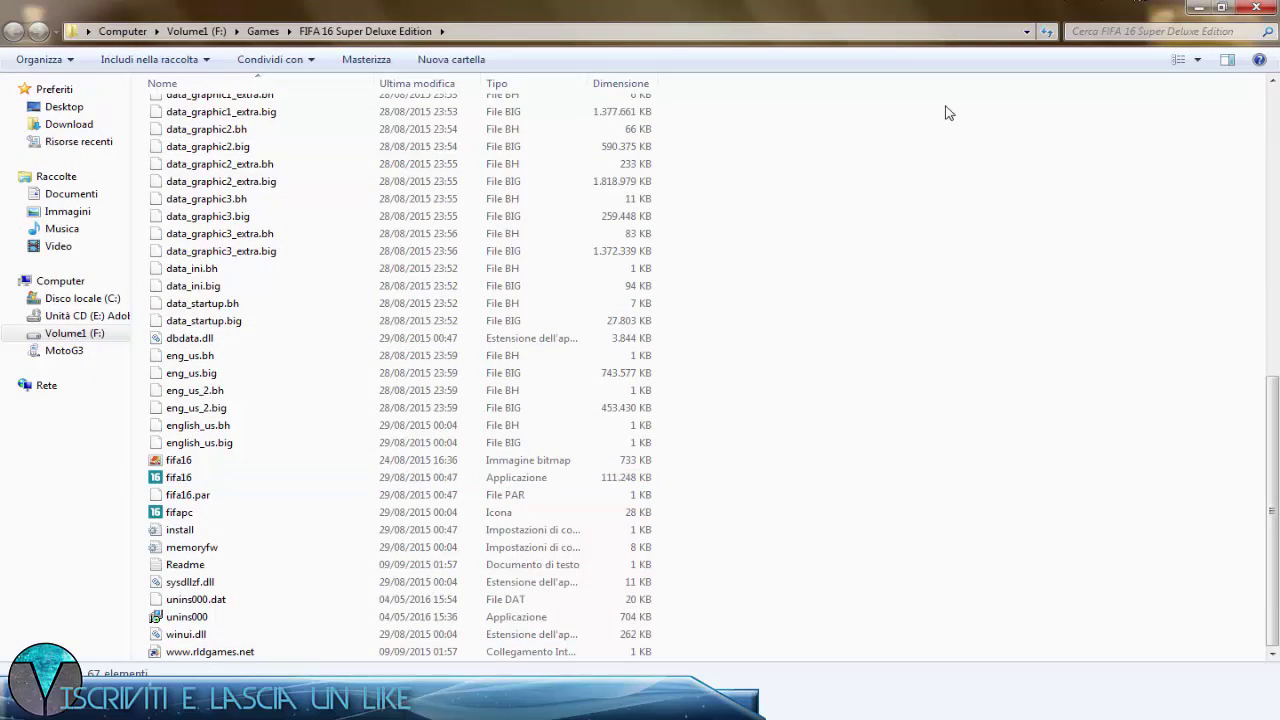
# Step: Minimize the Super Deluxe Edition folder and open the file location of the FIFA 16 Demo shortcut
pyautogui.click(1199, 8)
pyautogui.rightClick(561, 342)
pyautogui.click(602, 344)
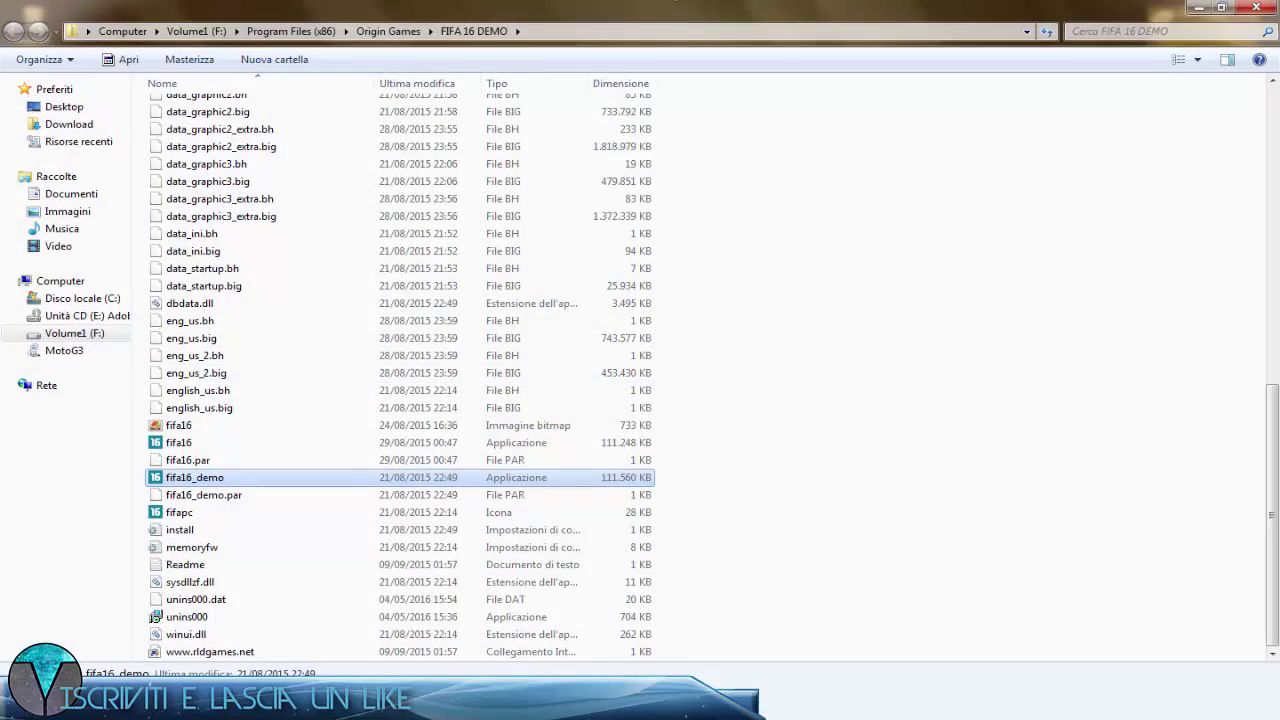
# Step: Place the FIFA 16 Super Deluxe Edition and FIFA 16 DEMO folders side by side and compare their contents, including the fifa16 application
pyautogui.press('super+Right')
pyautogui.press('super+Left')
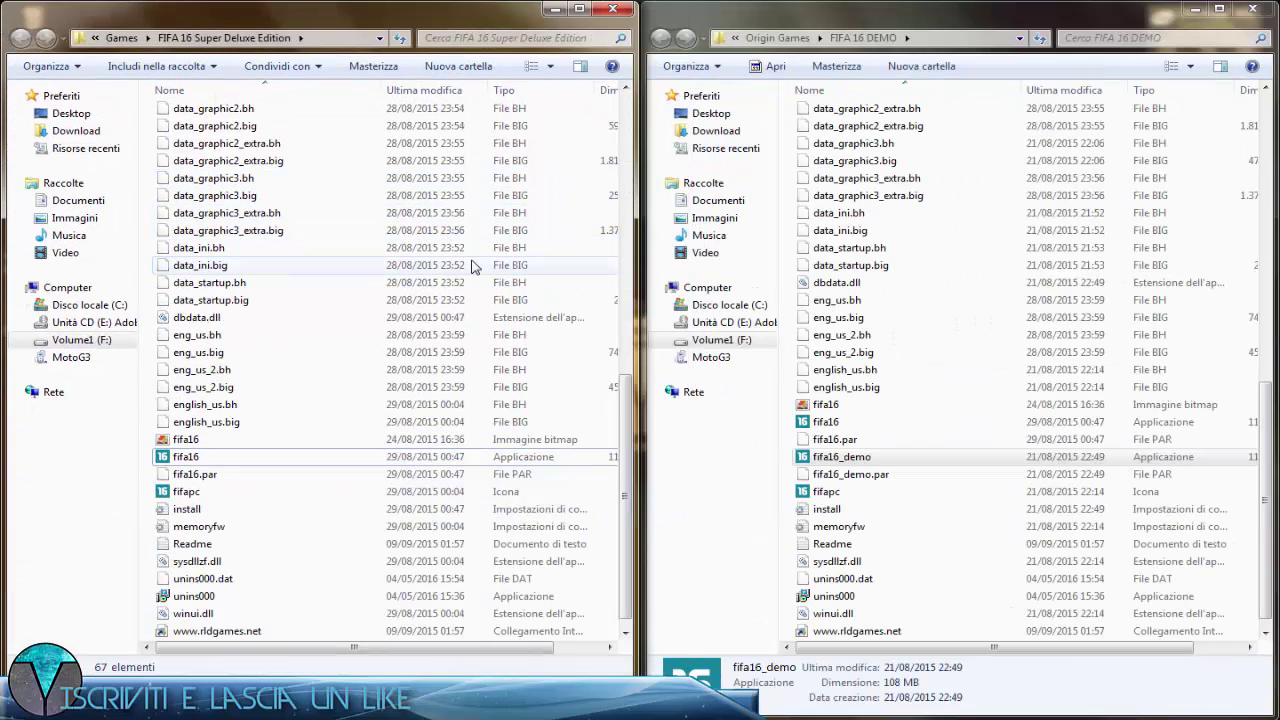
pyautogui.click(845, 423)
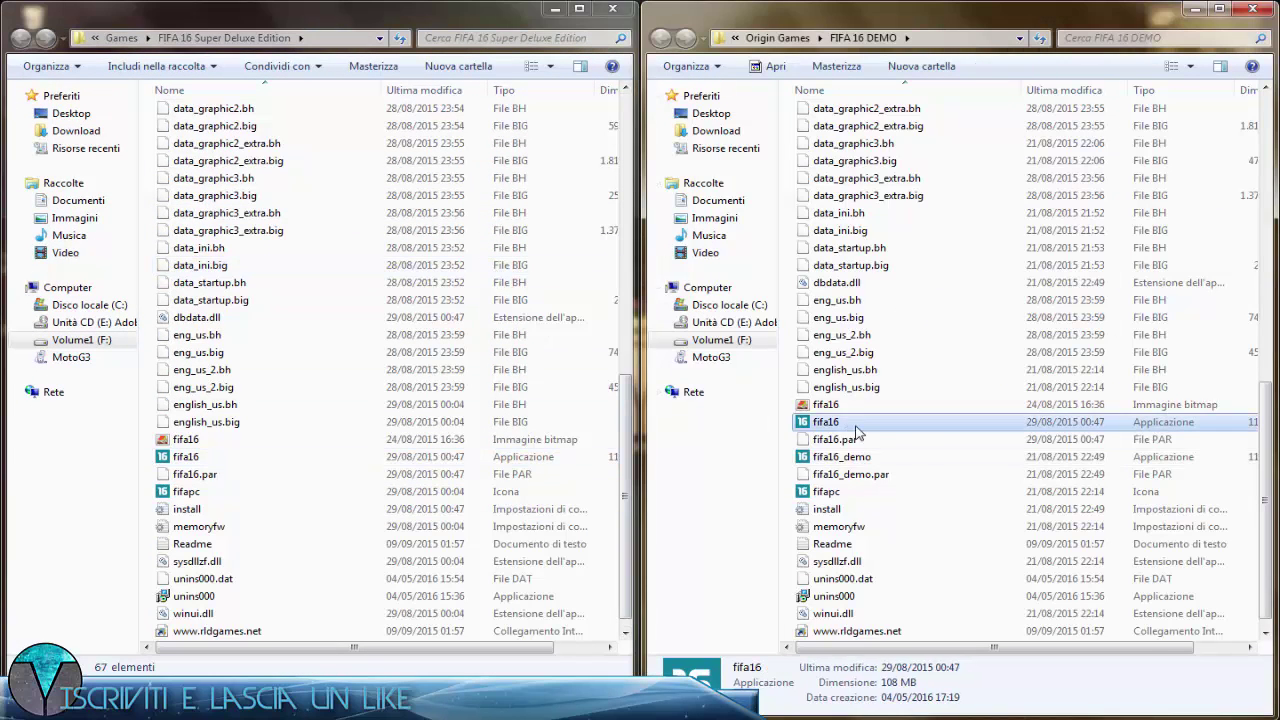
pyautogui.scroll(13, 795, 415)
pyautogui.scroll(12, 603, 410)
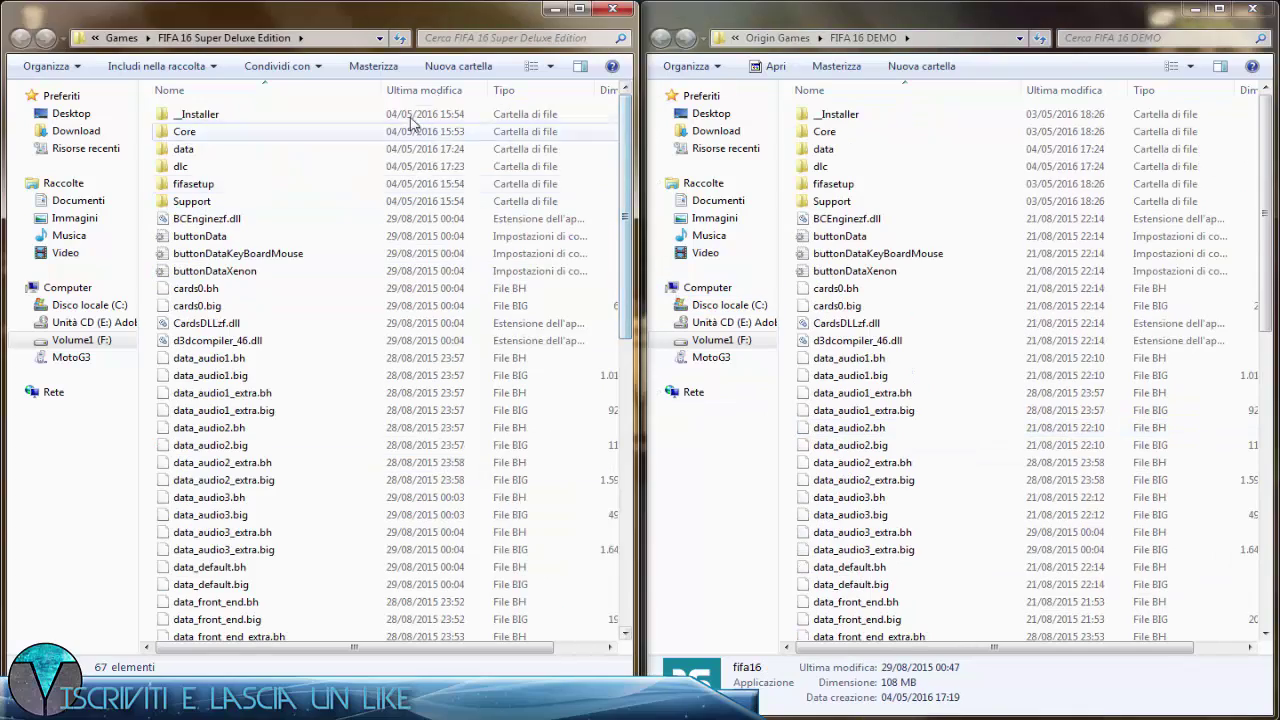
# Step: Maximize the FIFA 16 Super Deluxe Edition folder and copy all of its files and folders
pyautogui.doubleClick(507, 4)
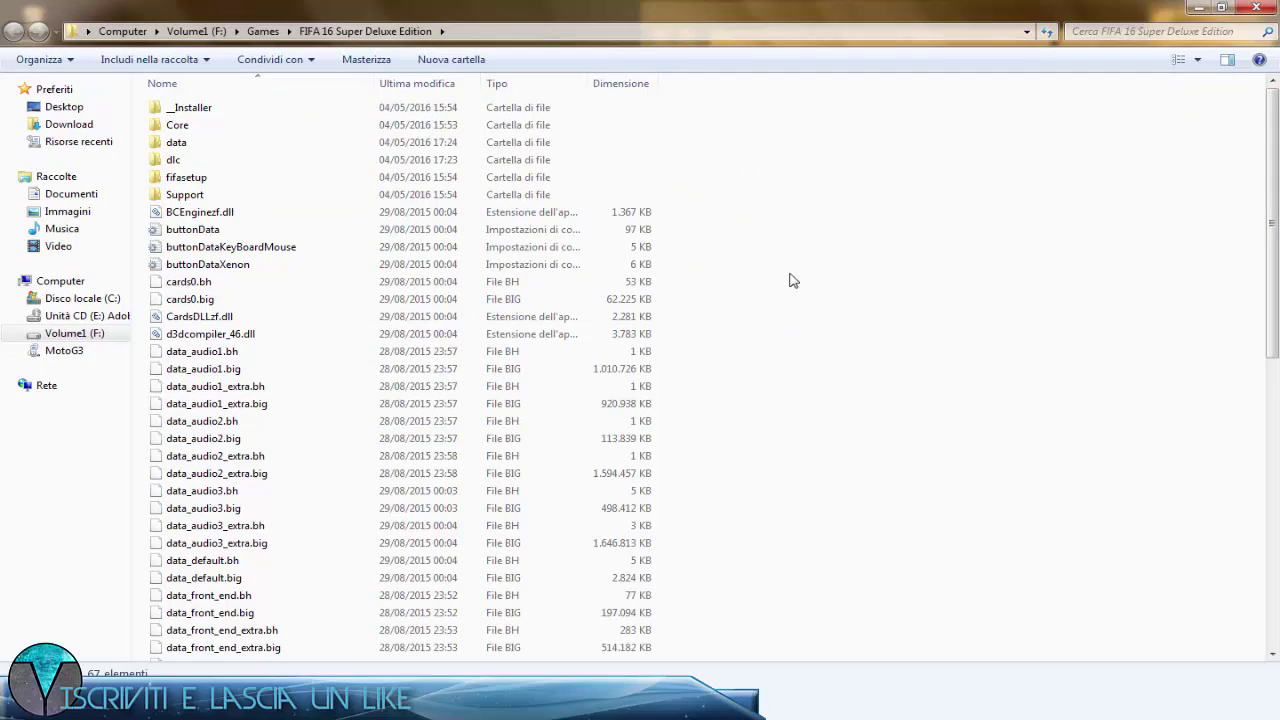
pyautogui.moveTo(736, 105); pyautogui.dragTo(405, 665)
pyautogui.rightClick(405, 663)
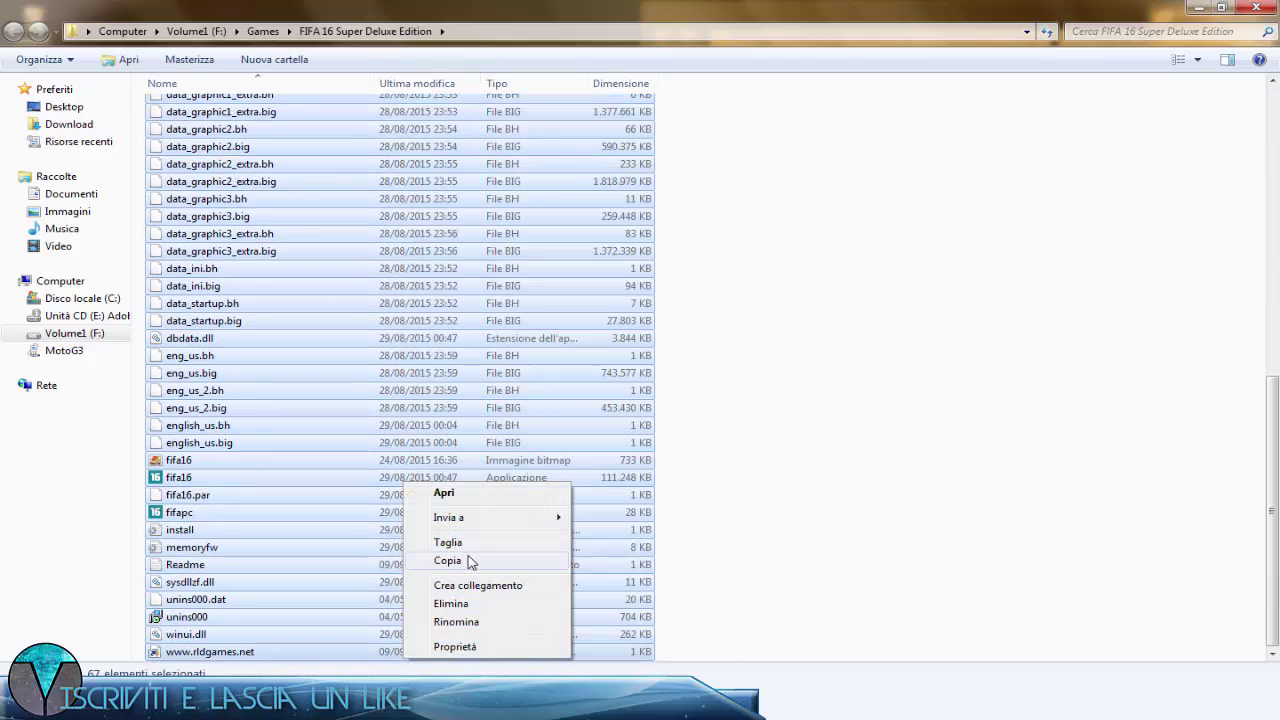
pyautogui.click(476, 562)
# Step: Paste the copied items into the maximized FIFA 16 DEMO folder, merging the folders and keeping the existing files in conflicts
pyautogui.hotkey('alt', 'Tab')
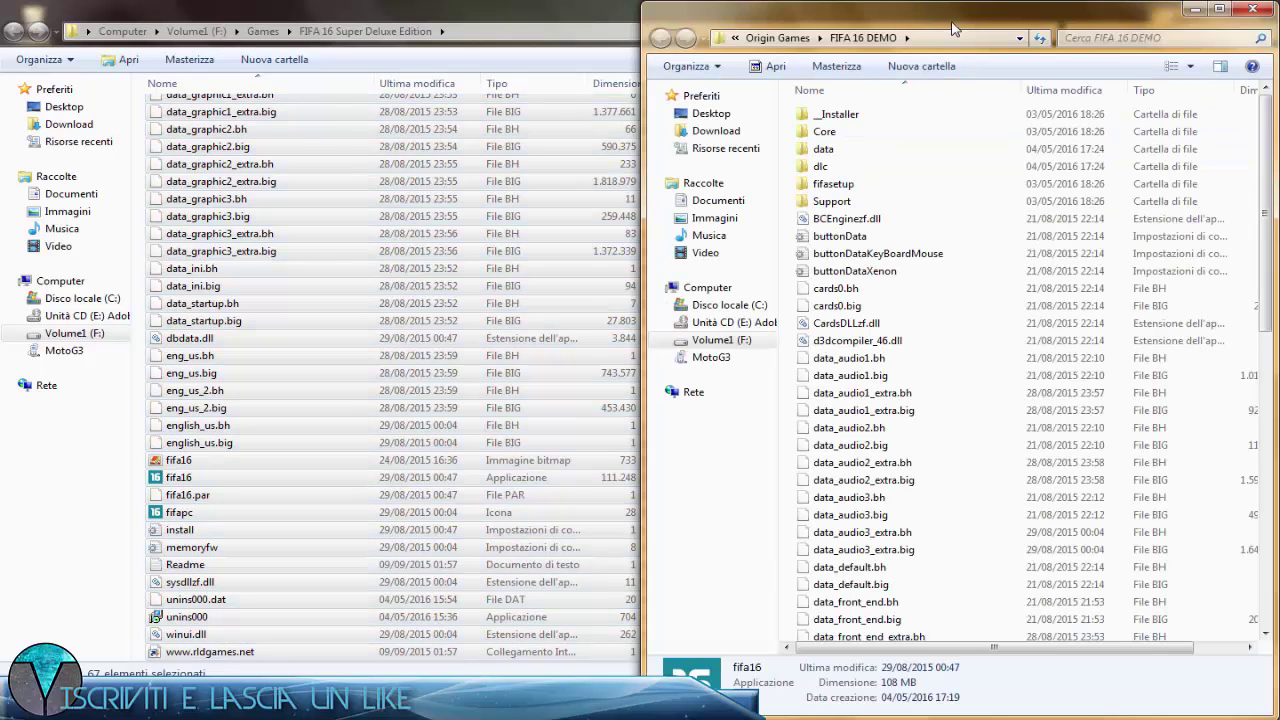
pyautogui.doubleClick(931, 18)
pyautogui.click(845, 358)
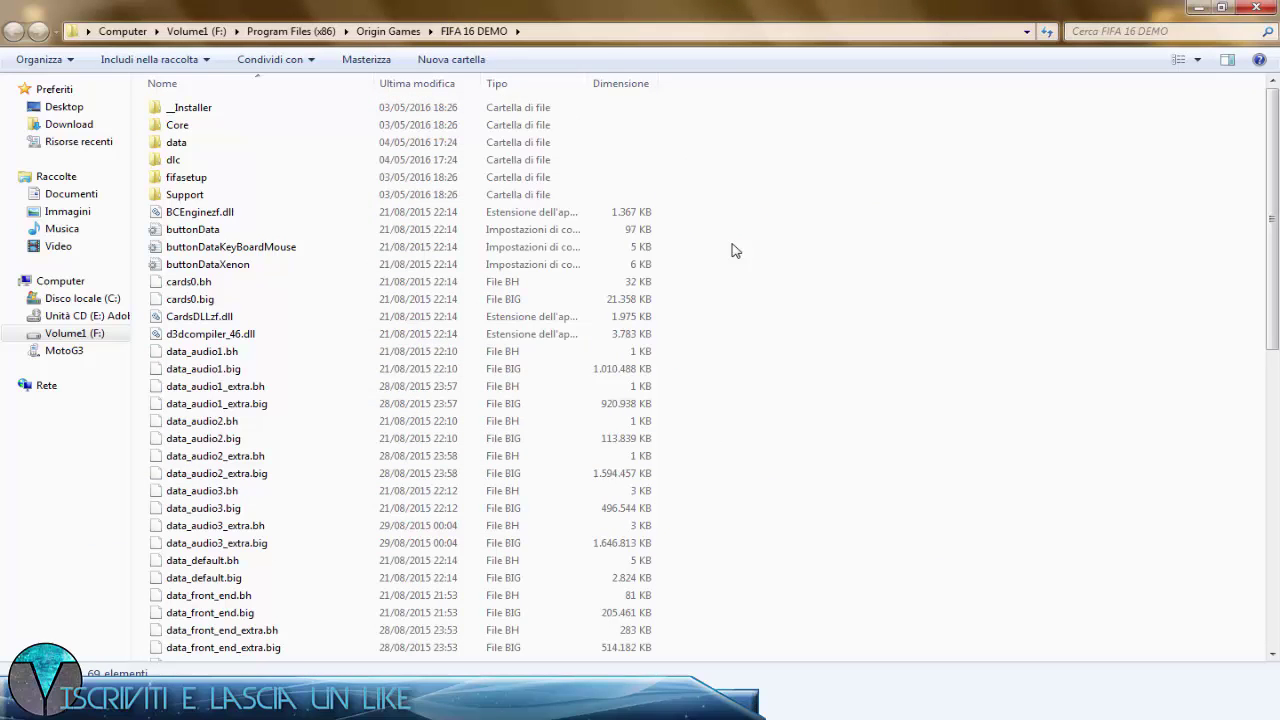
pyautogui.rightClick(877, 405)
pyautogui.click(922, 518)
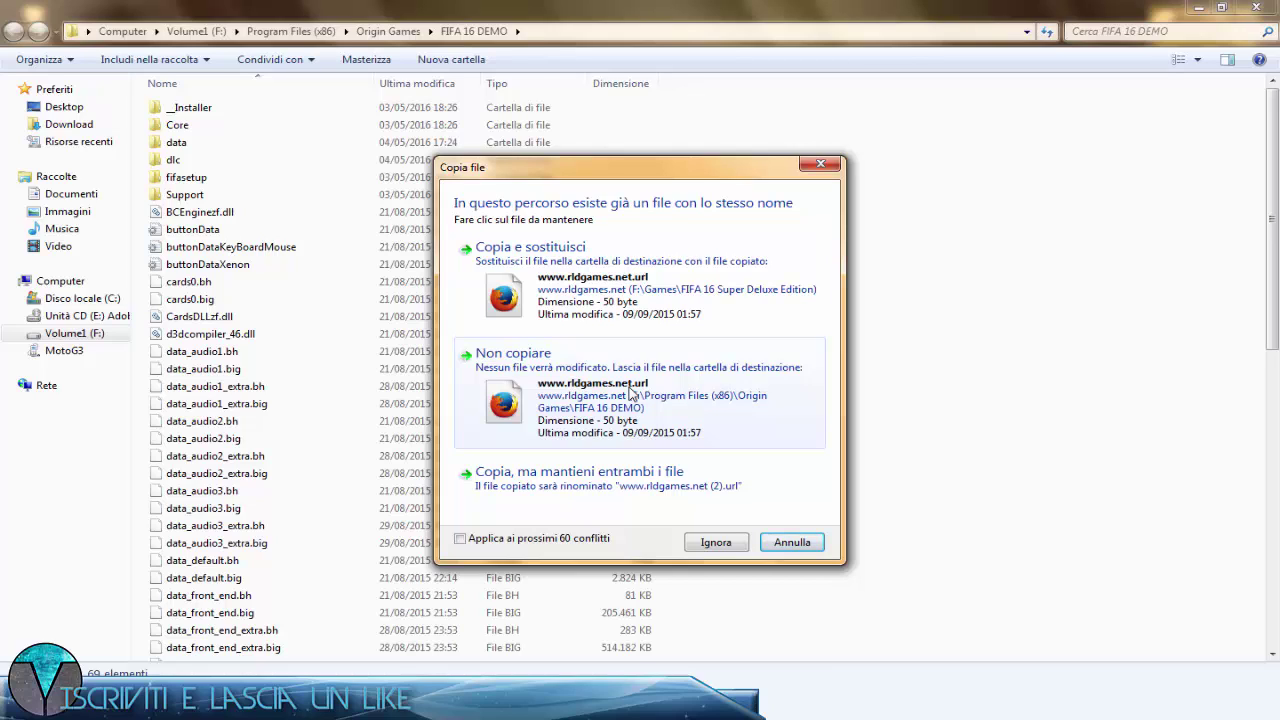
pyautogui.click(629, 393)
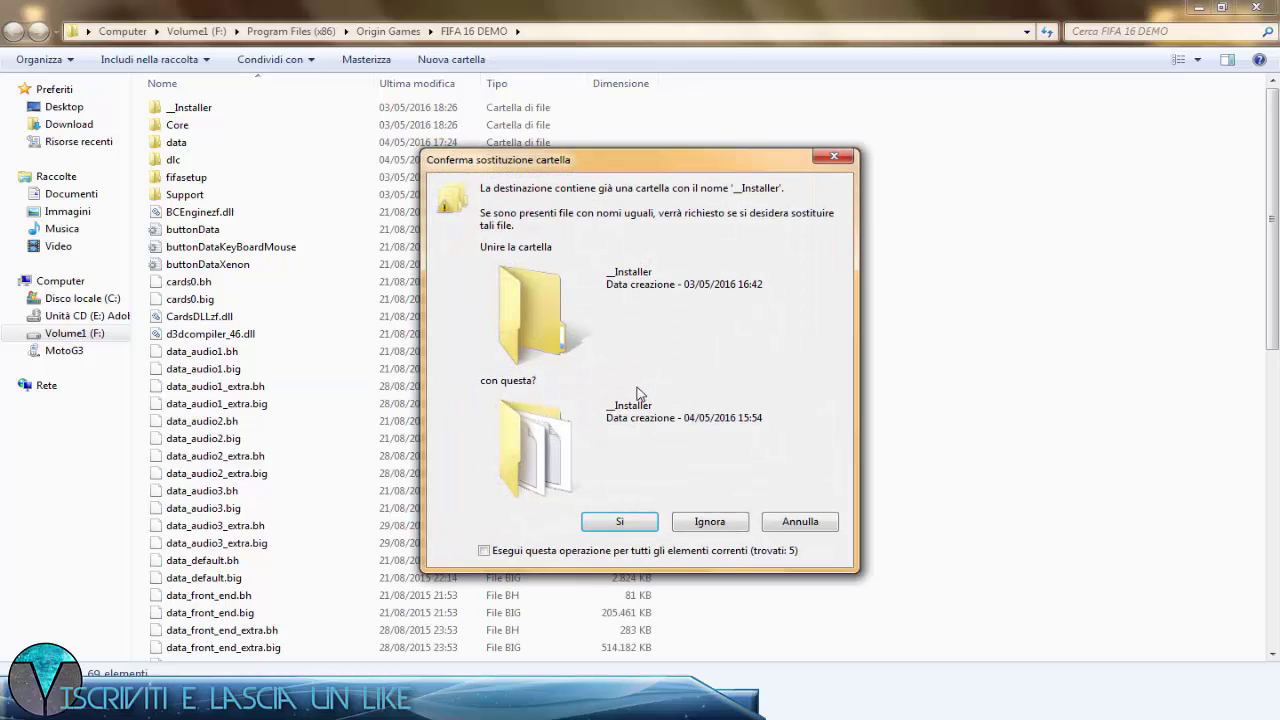
pyautogui.press('Return')
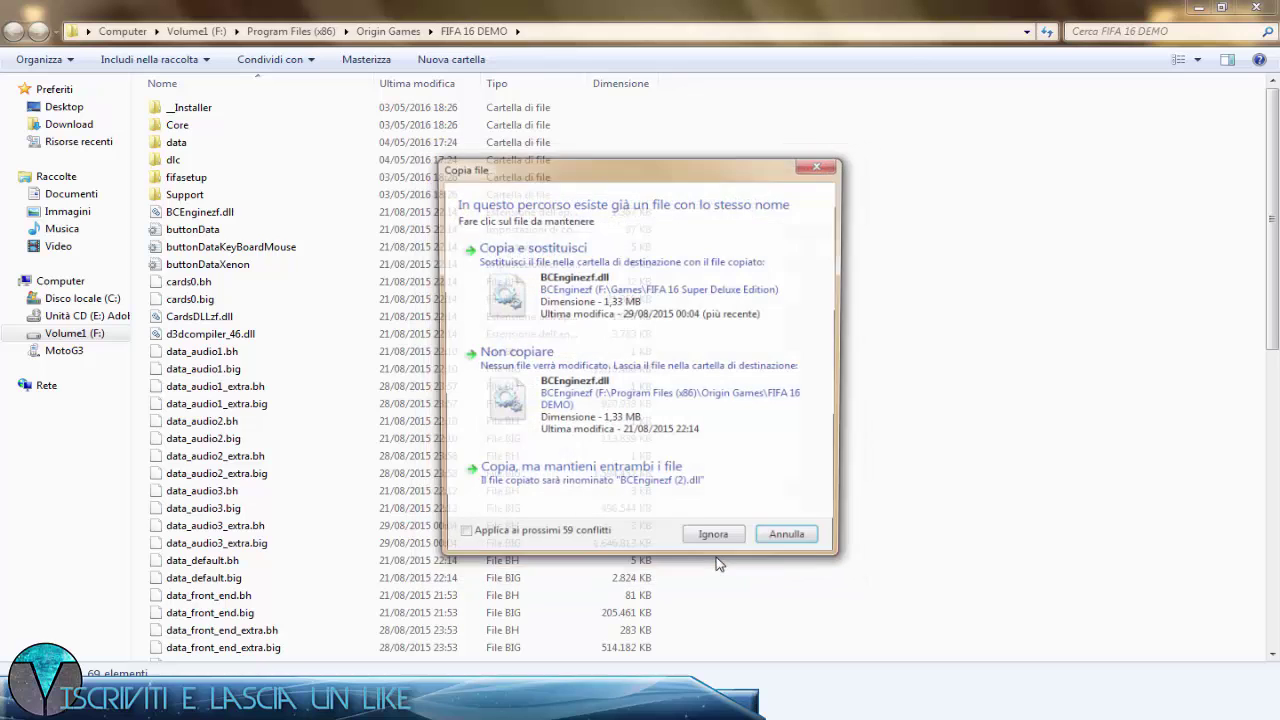
pyautogui.click(629, 410)
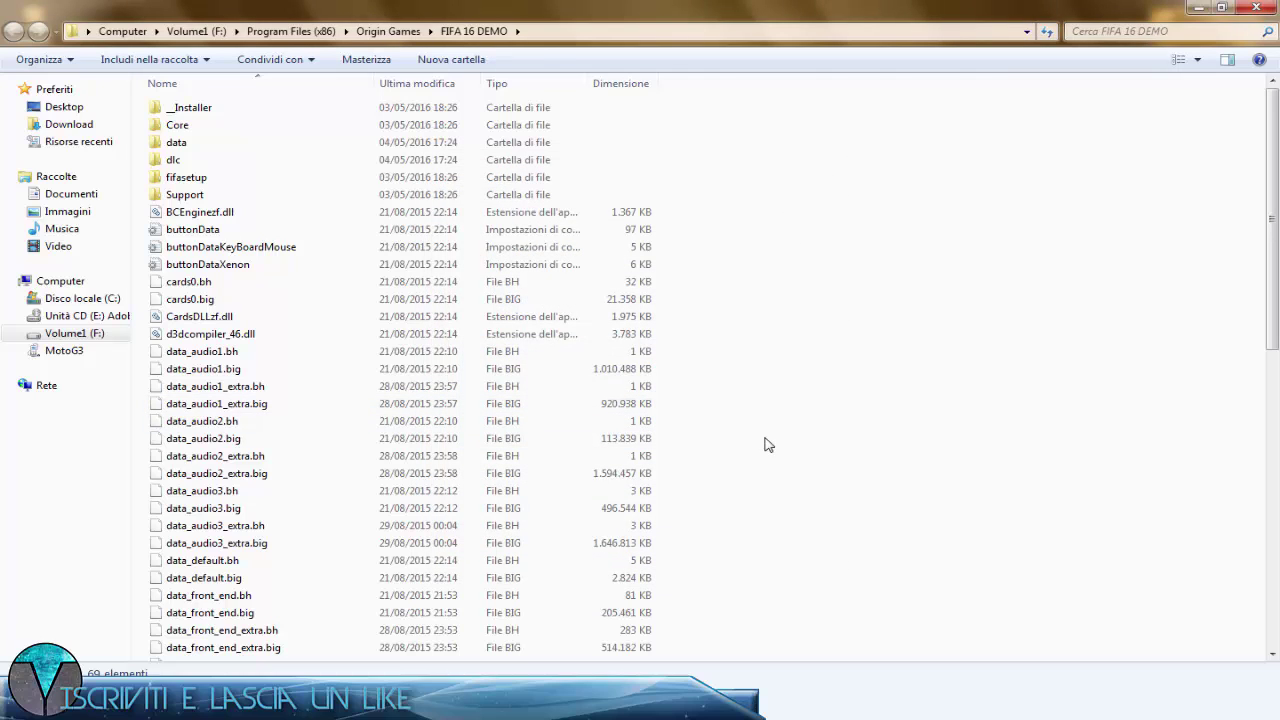
# Step: Browse from Volume1 (F:) through Program Files (x86) and Origin Games to the FIFA 16 DEMO folder and look over its files
pyautogui.click(219, 35)
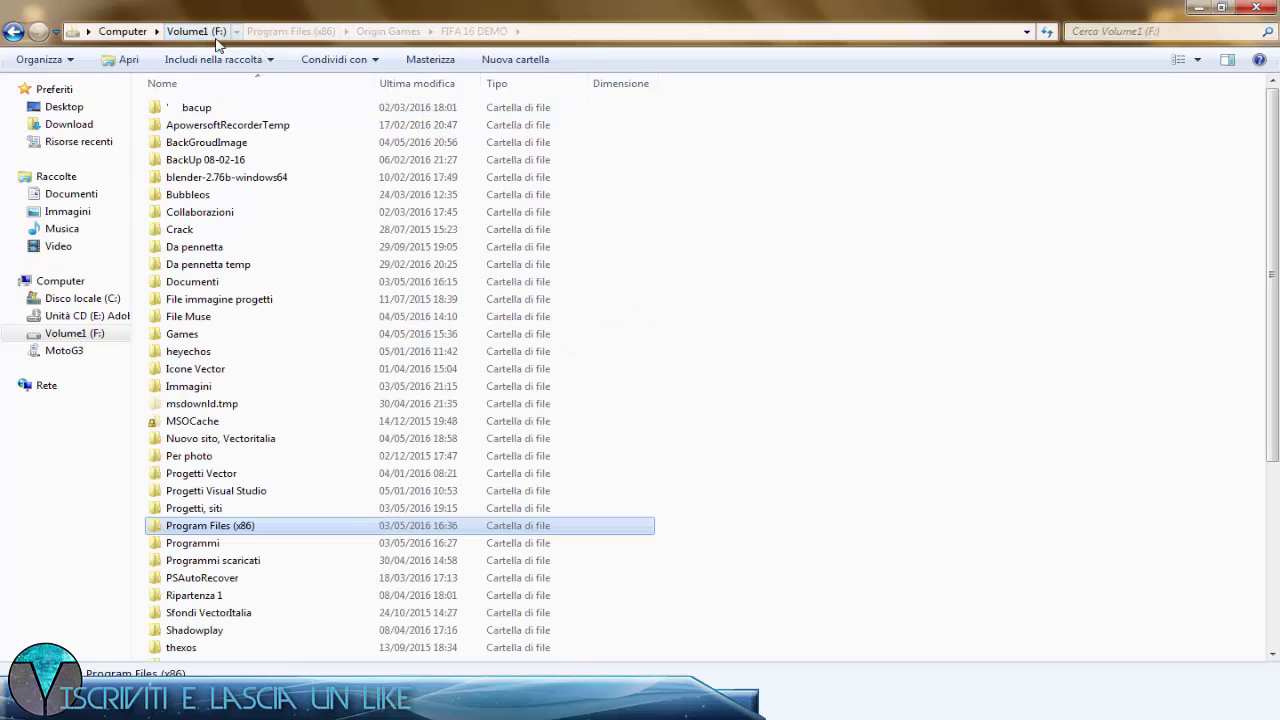
pyautogui.doubleClick(204, 527)
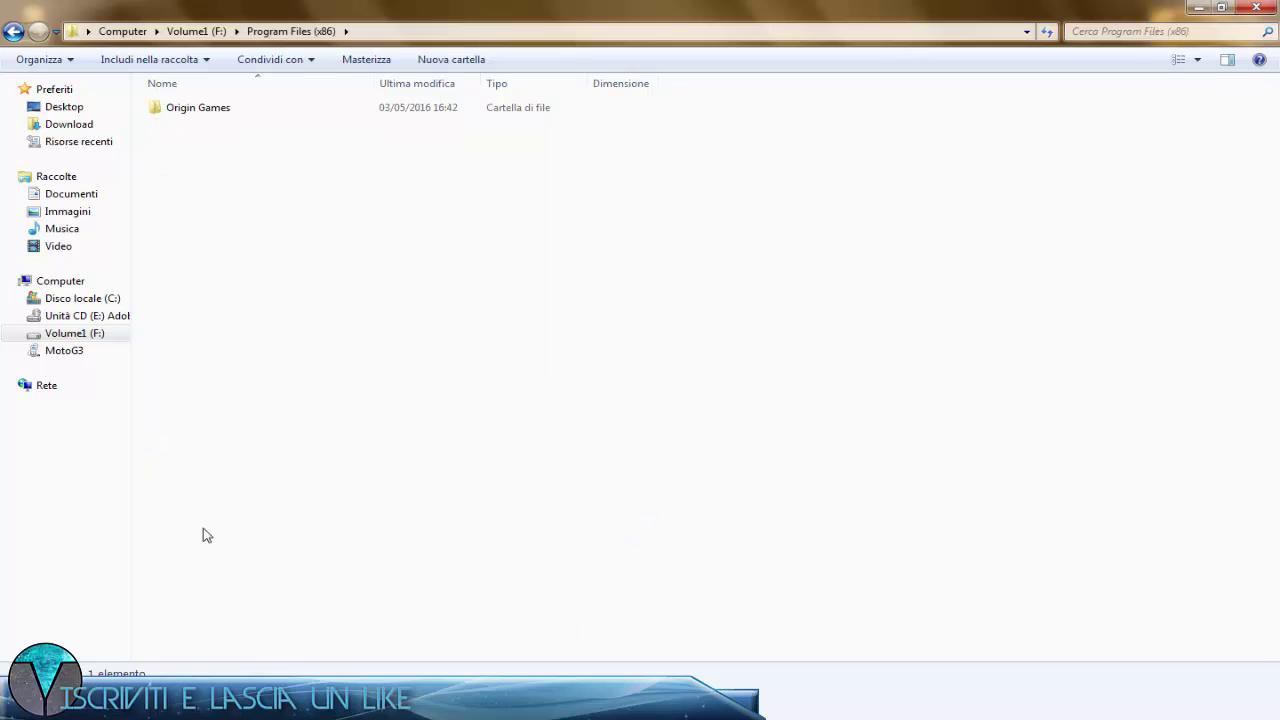
pyautogui.doubleClick(168, 110)
pyautogui.doubleClick(190, 115)
pyautogui.scroll(-12, 382, 345)
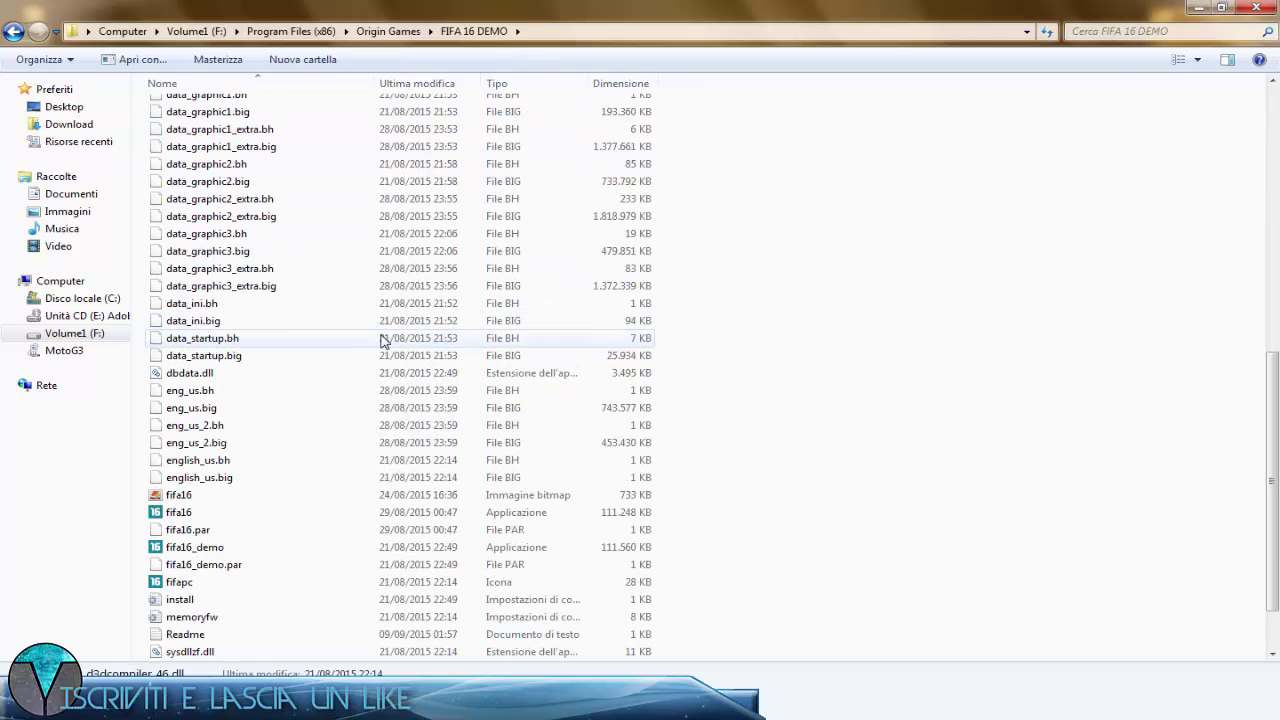
pyautogui.scroll(12, 386, 370)
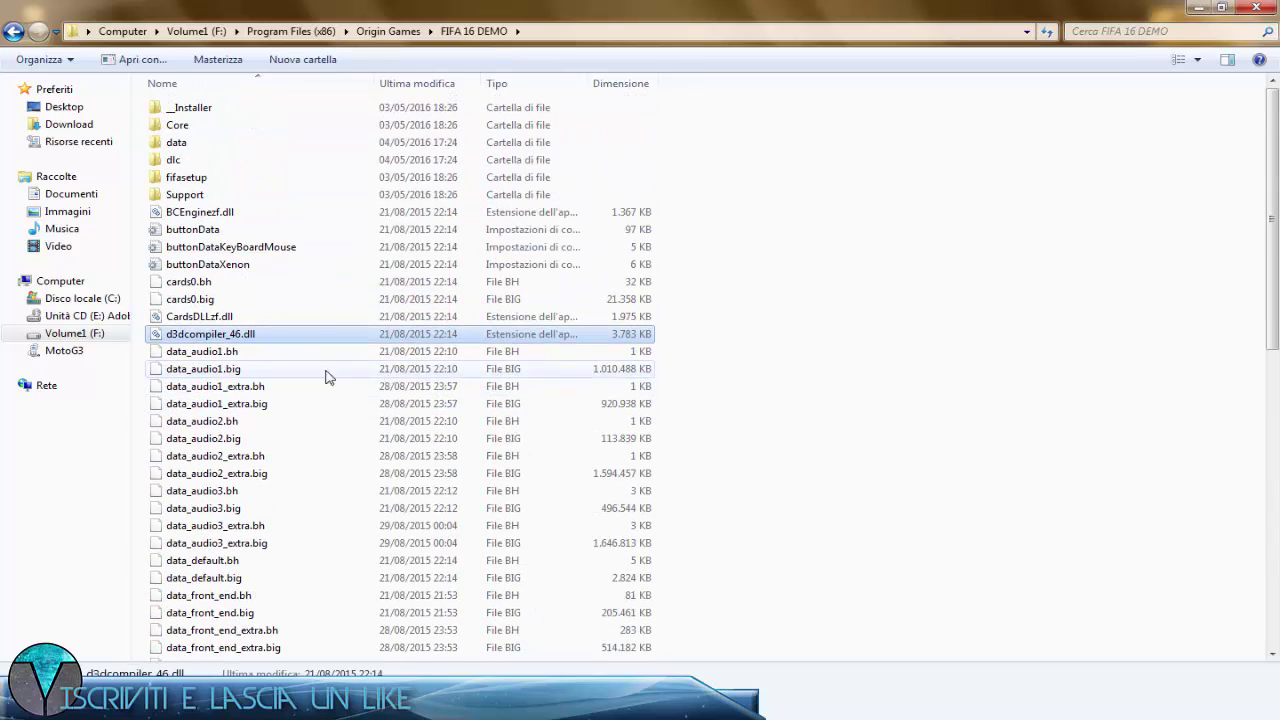
# Step: Delete the data and dlc folders from the FIFA 16 DEMO folder
pyautogui.click(242, 162)
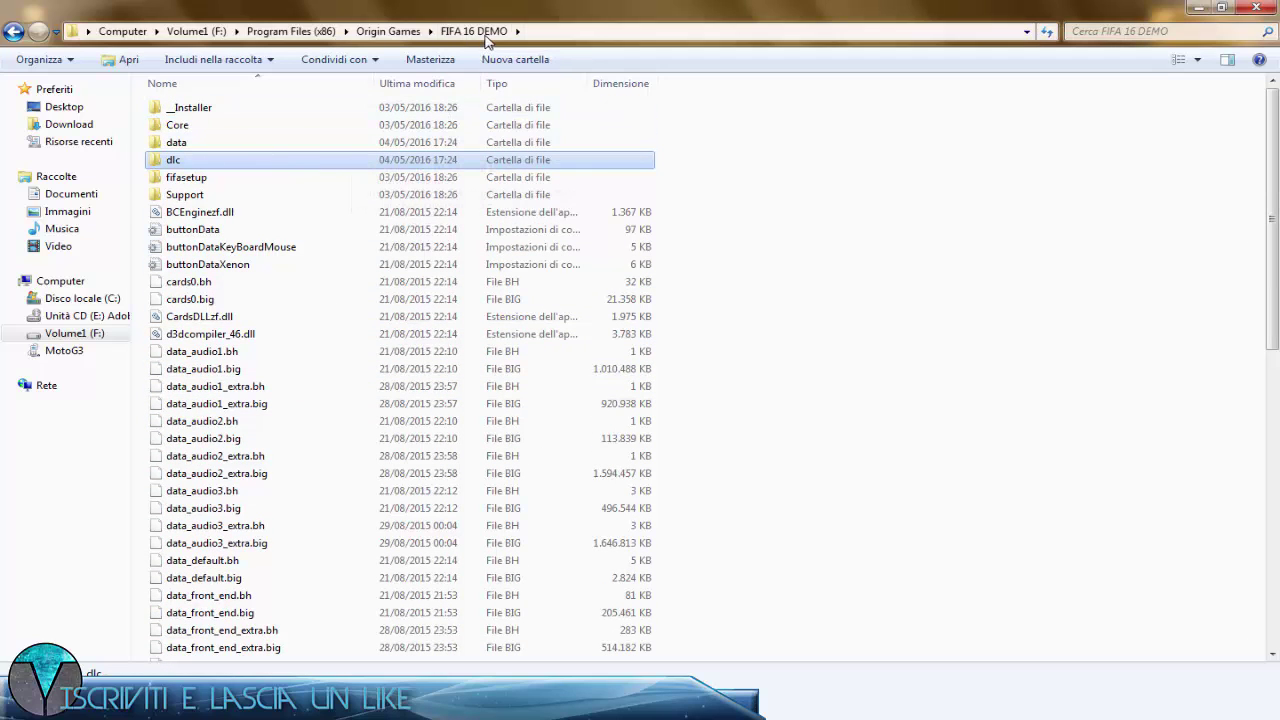
pyautogui.keyDown('ctrl'); pyautogui.click(203, 149); pyautogui.keyUp('ctrl')
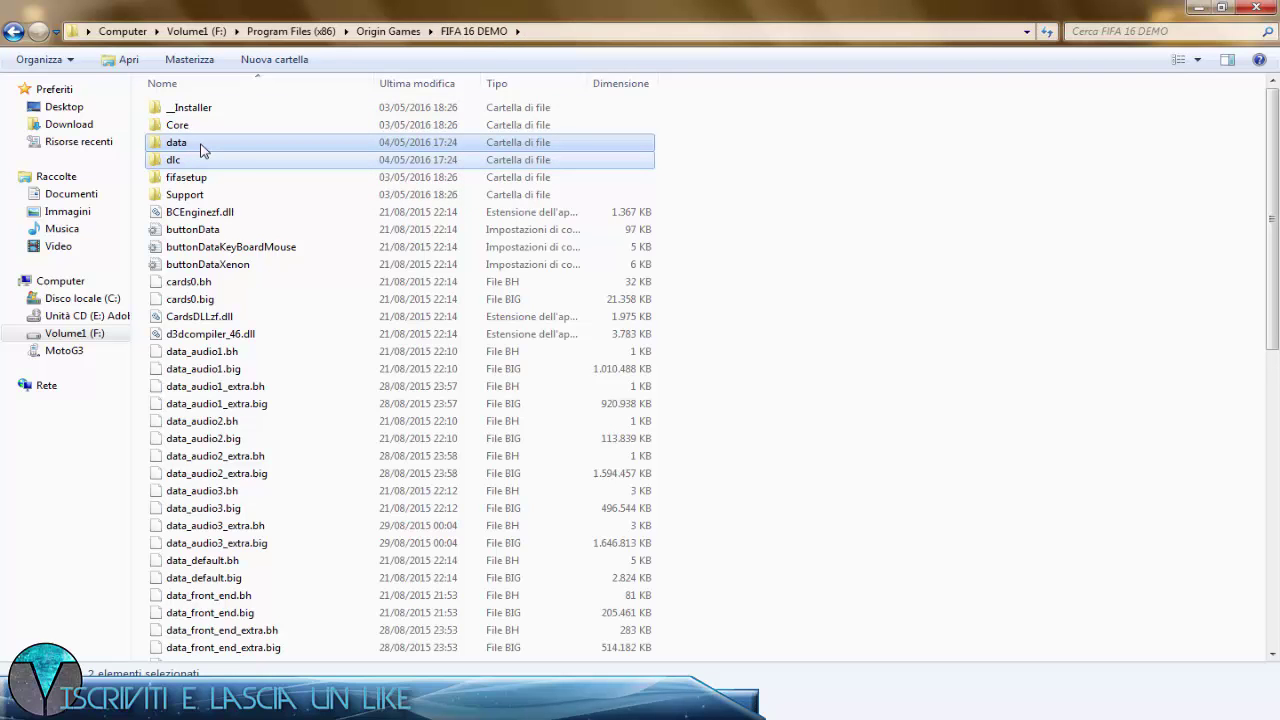
pyautogui.press('Delete')
pyautogui.press('Return')
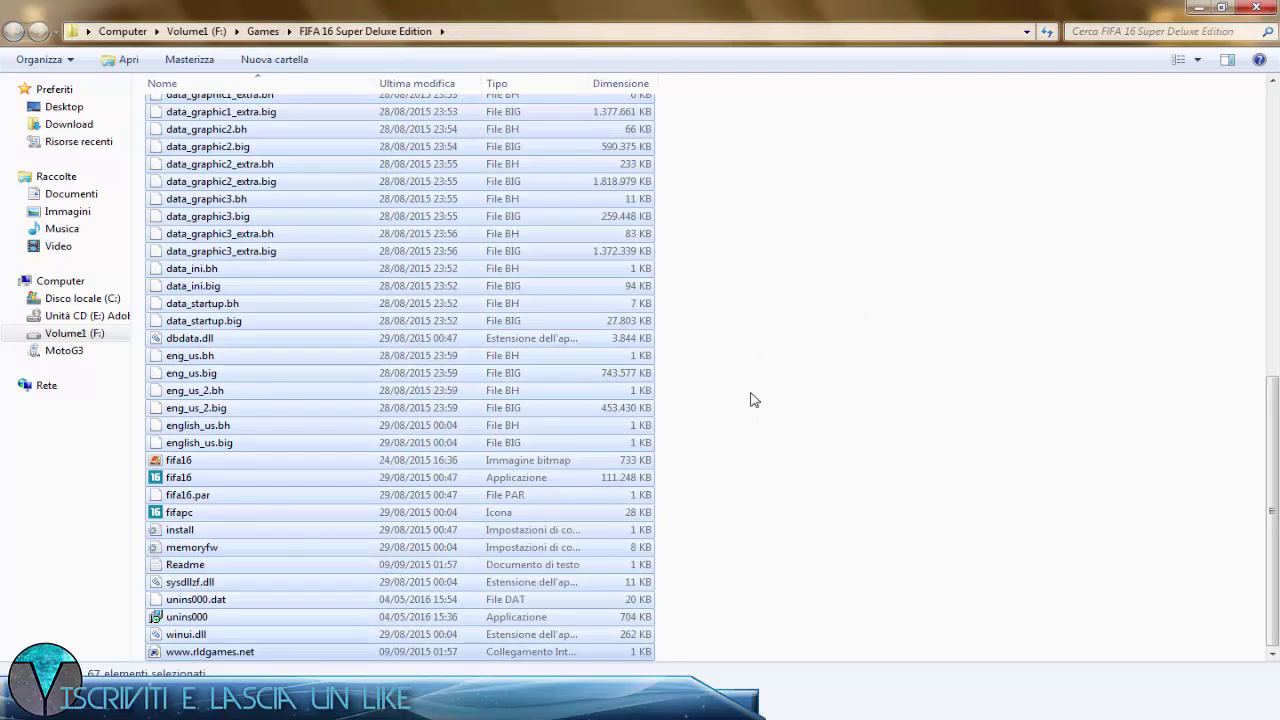
# Step: Copy the data and dlc folders from the FIFA 16 Super Deluxe Edition folder into the FIFA 16 DEMO folder
pyautogui.click(751, 397)
pyautogui.scroll(10, 1278, 418)
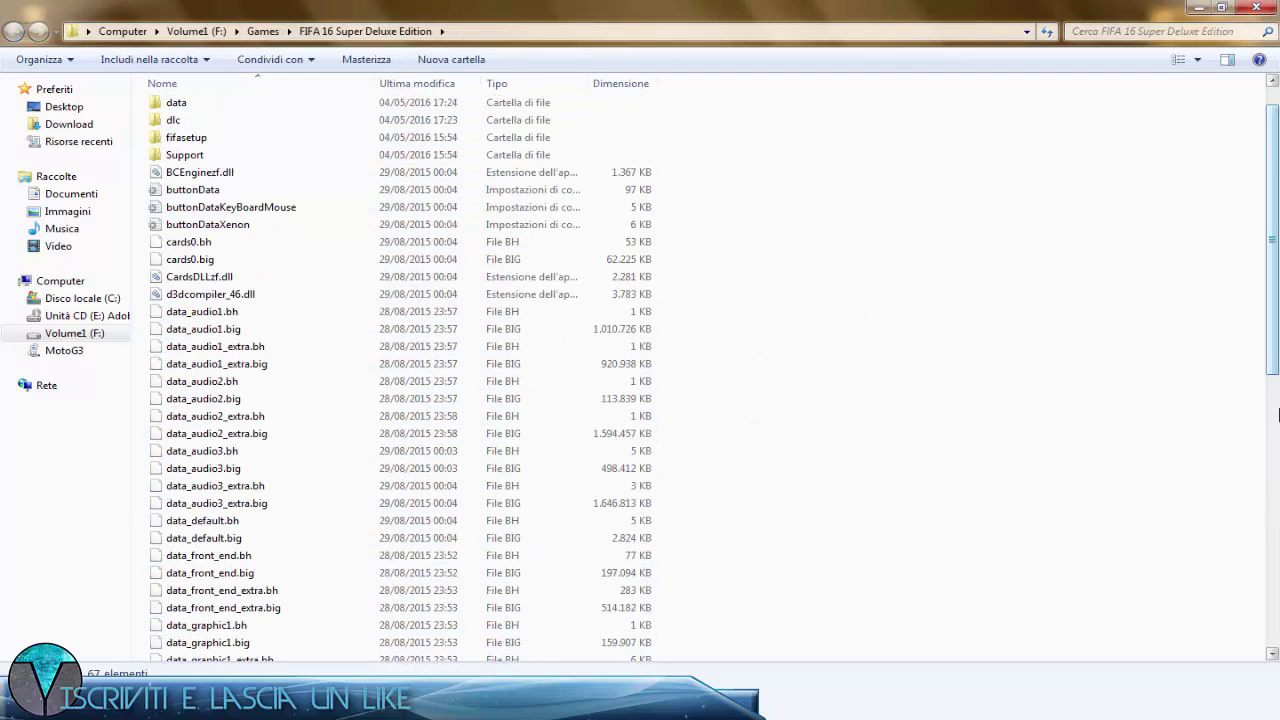
pyautogui.scroll(1, 320, 138)
pyautogui.click(265, 143)
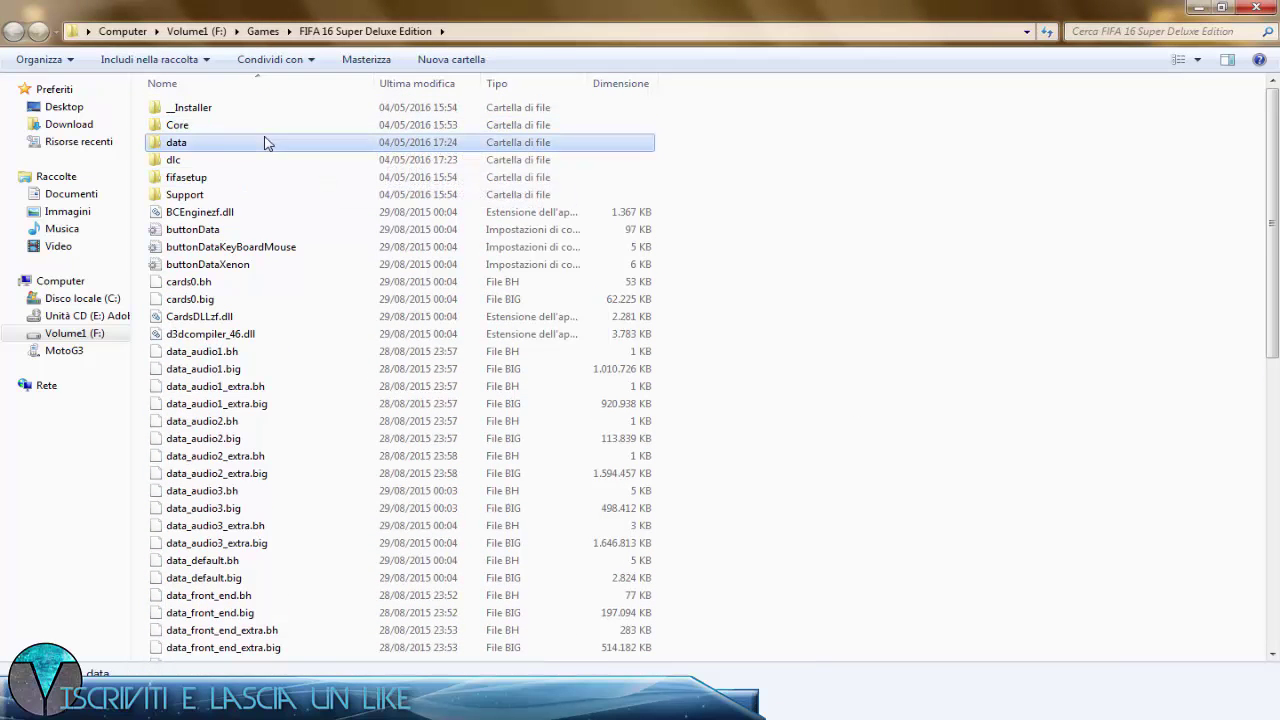
pyautogui.keyDown('ctrl'); pyautogui.click(220, 157); pyautogui.keyUp('ctrl')
pyautogui.keyDown('ctrl'); pyautogui.click(221, 158); pyautogui.keyUp('ctrl')
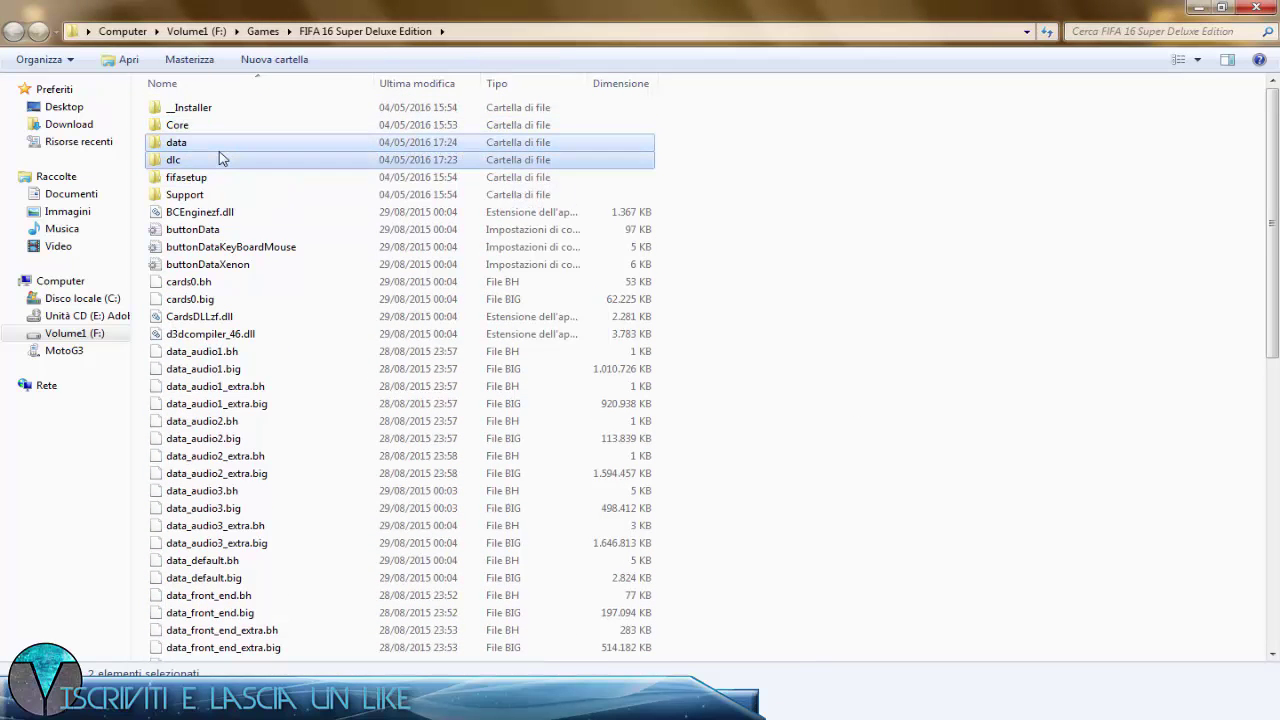
pyautogui.rightClick(221, 158)
pyautogui.click(297, 365)
pyautogui.hotkey('alt', 'Tab')
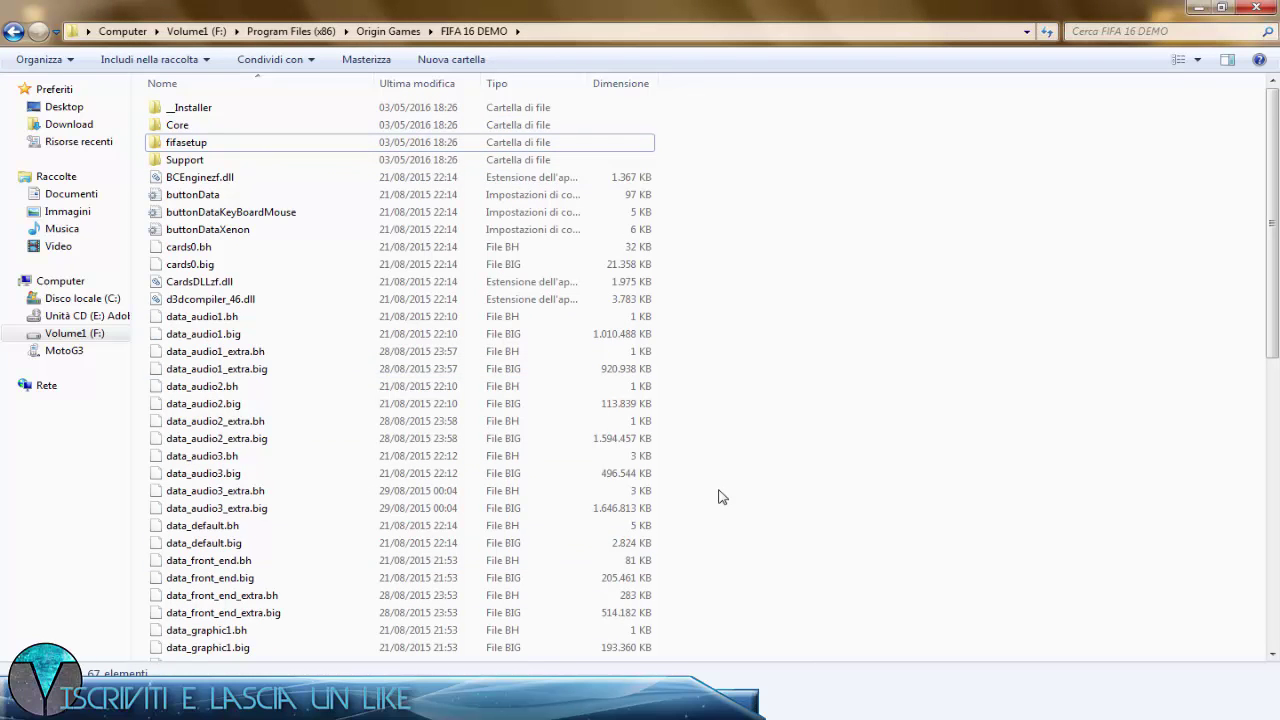
pyautogui.rightClick(720, 495)
pyautogui.click(806, 371)
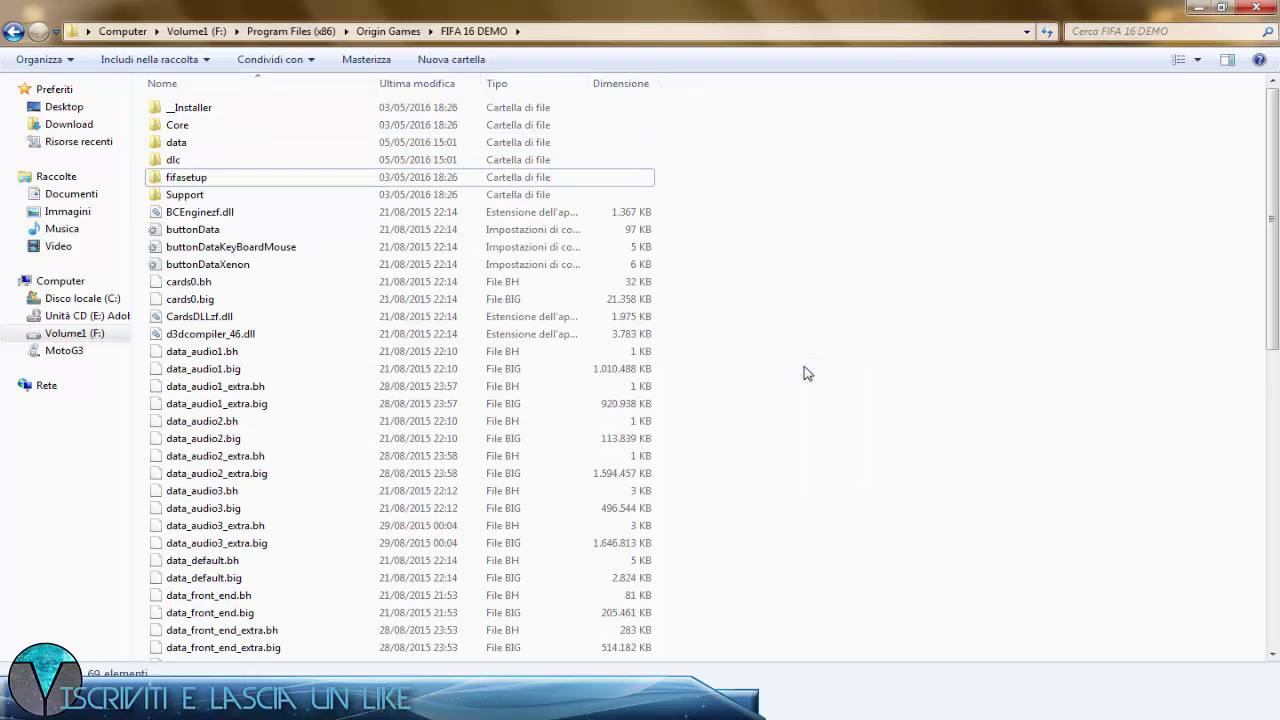
# Step: Delete the dlc_powdll folder from the dlc folder of FIFA 16 DEMO
pyautogui.doubleClick(185, 162)
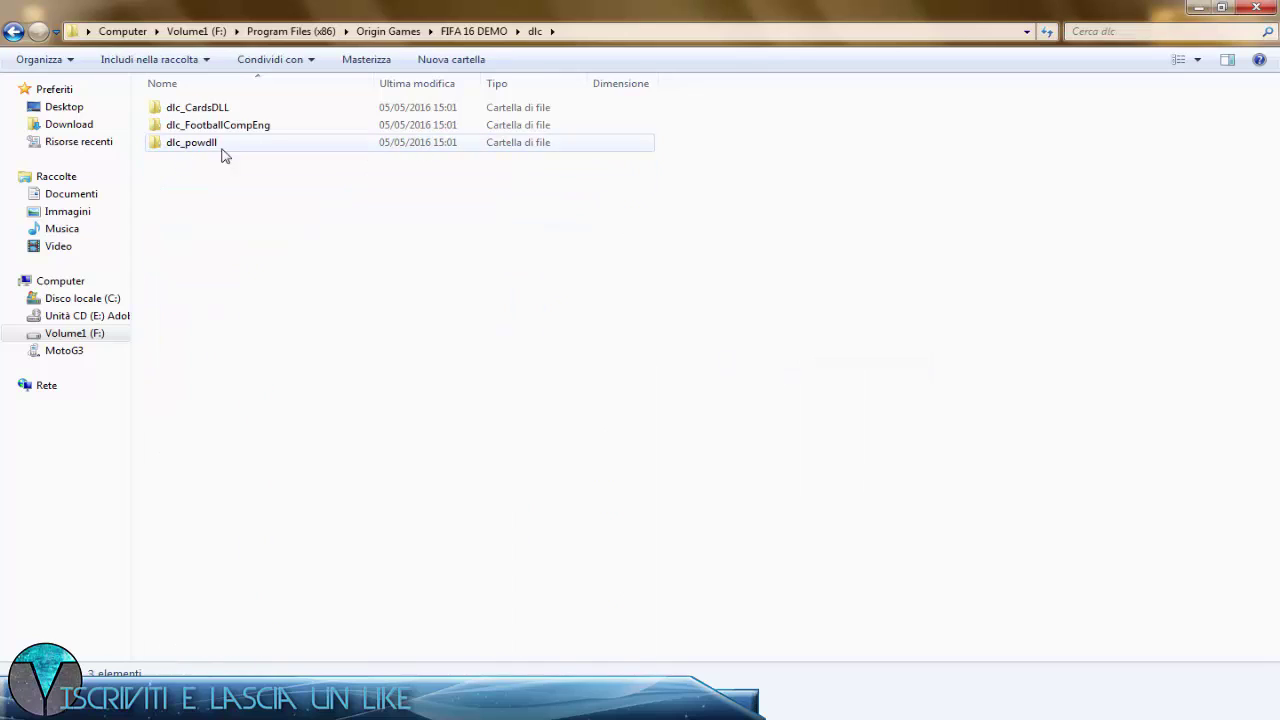
pyautogui.click(194, 146)
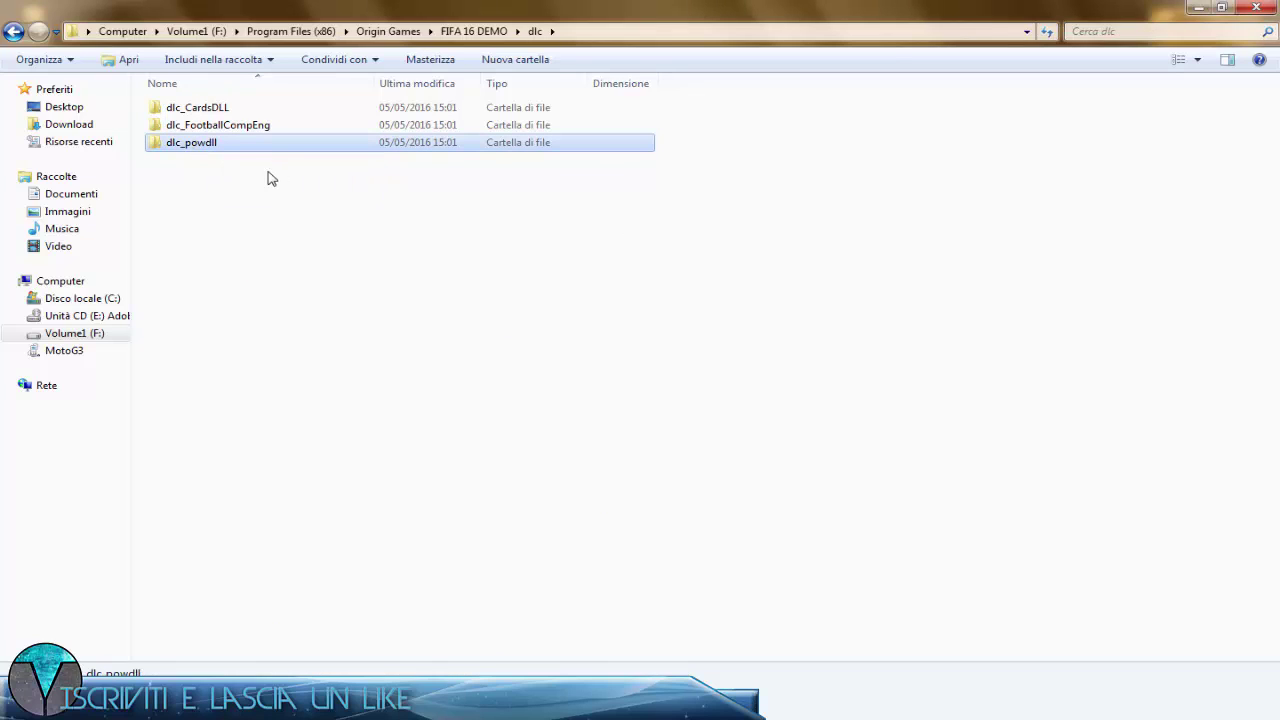
pyautogui.press('Delete')
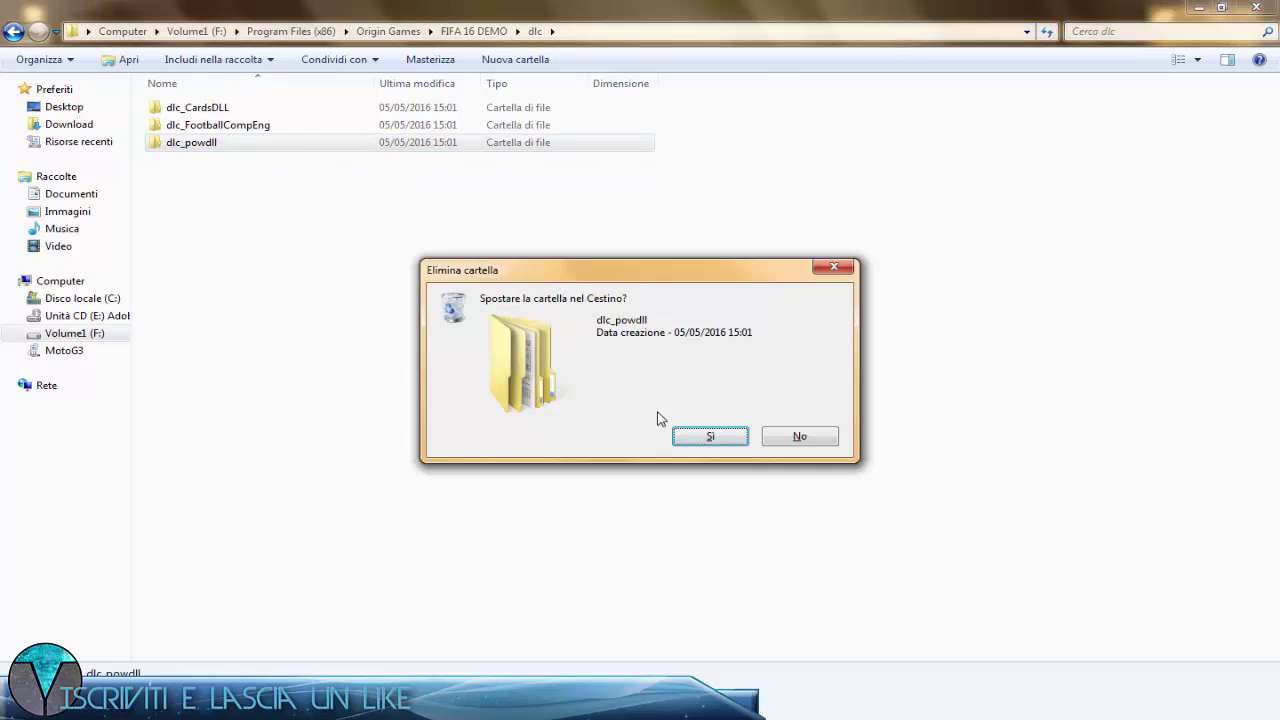
pyautogui.click(697, 436)
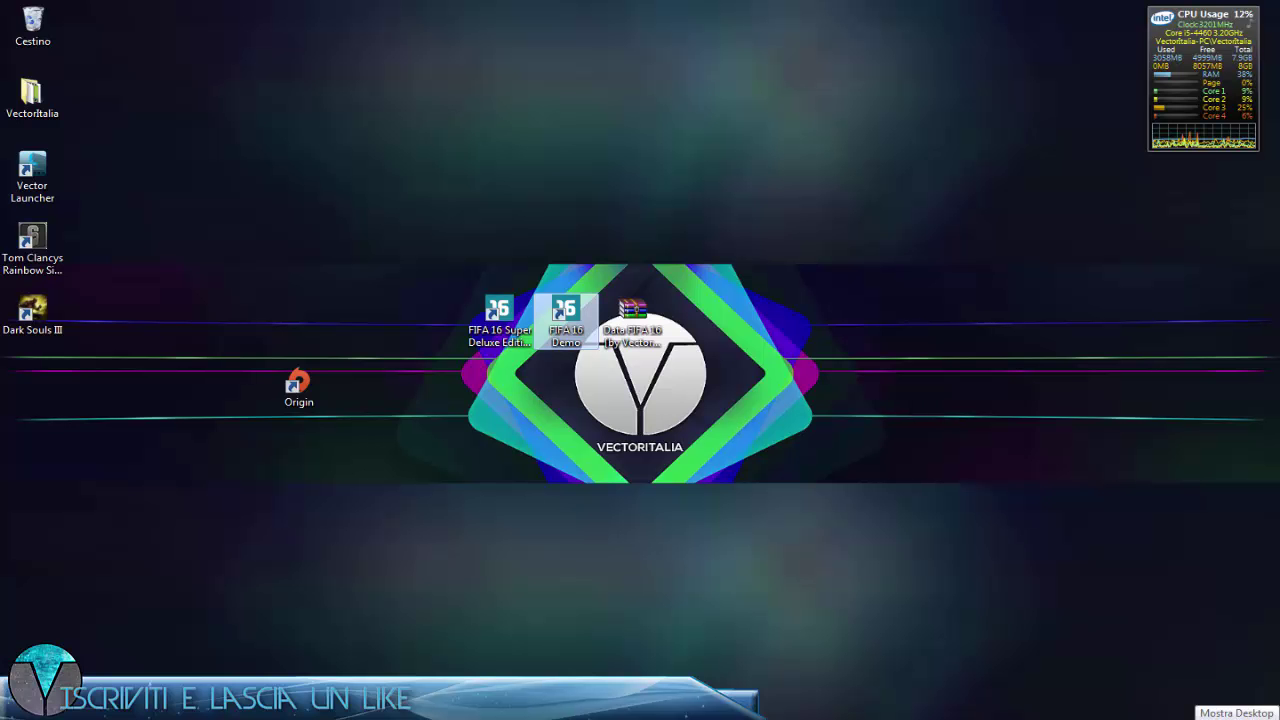
# Step: Extract the data folder from the Data FIFA 16 desktop archive into FIFA 16 DEMO, merging it with the existing folder for all current items
pyautogui.doubleClick(651, 319)
pyautogui.doubleClick(391, 289)
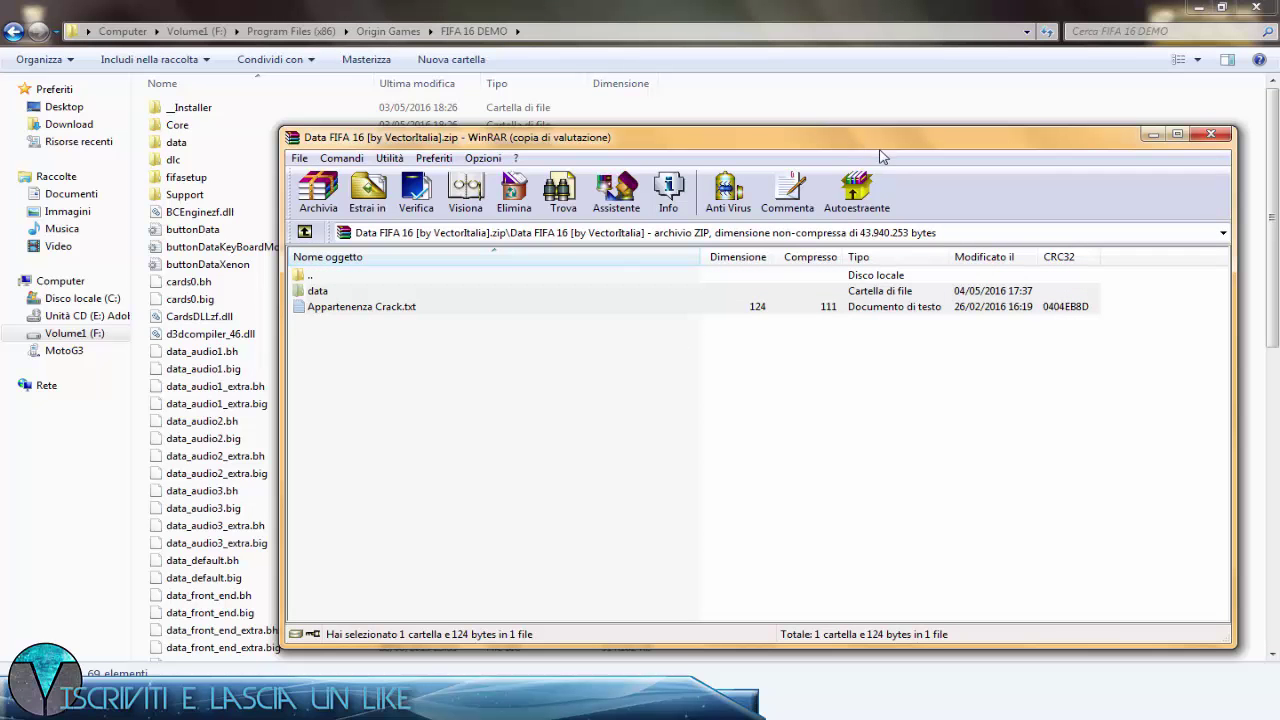
pyautogui.moveTo(880, 152); pyautogui.dragTo(1279, 150)
pyautogui.moveTo(821, 187); pyautogui.dragTo(557, 356)
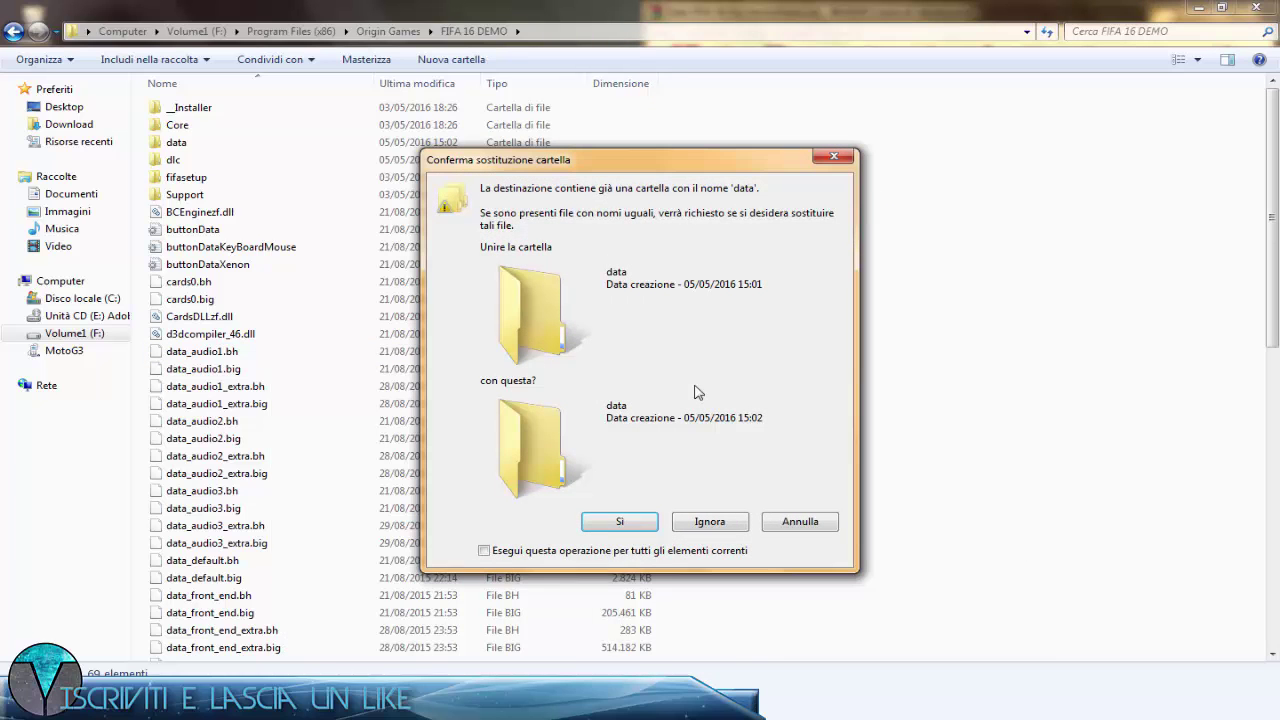
pyautogui.click(574, 553)
pyautogui.click(619, 521)
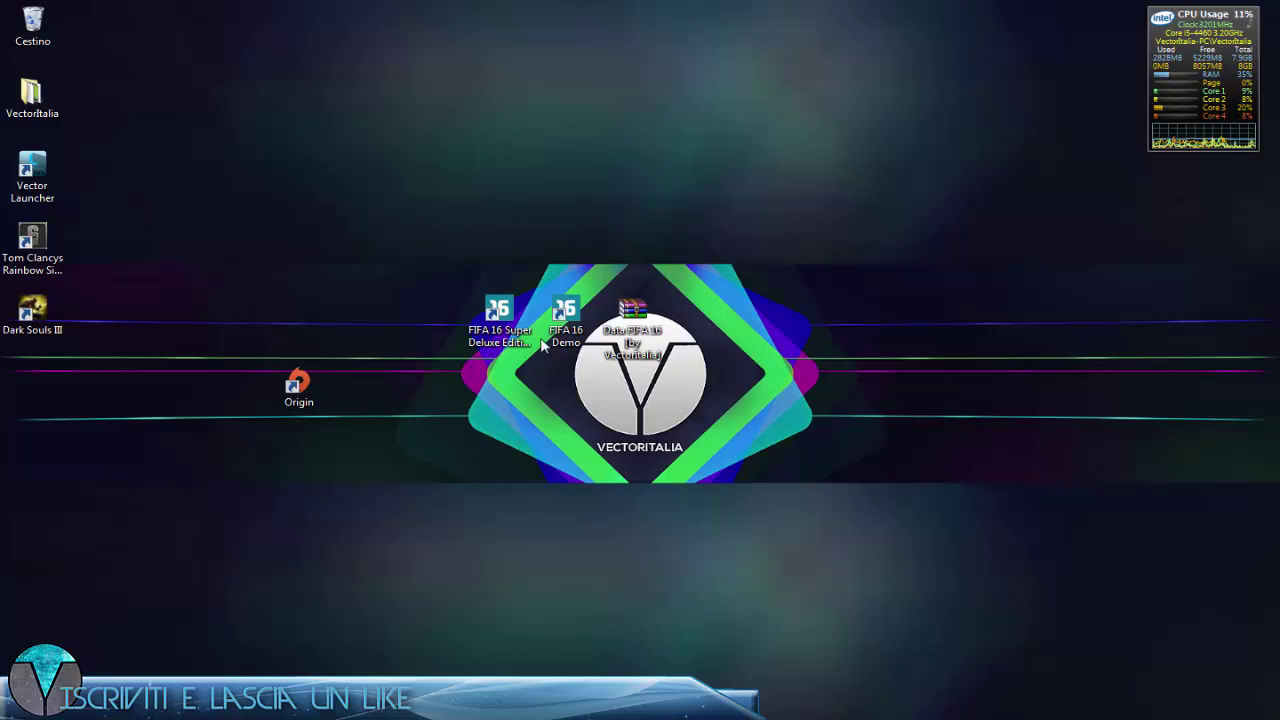
# Step: Select the FIFA 16 Super Deluxe Edition shortcut, then open the Control Panel's list of installed programs and look through it
pyautogui.click(498, 315)
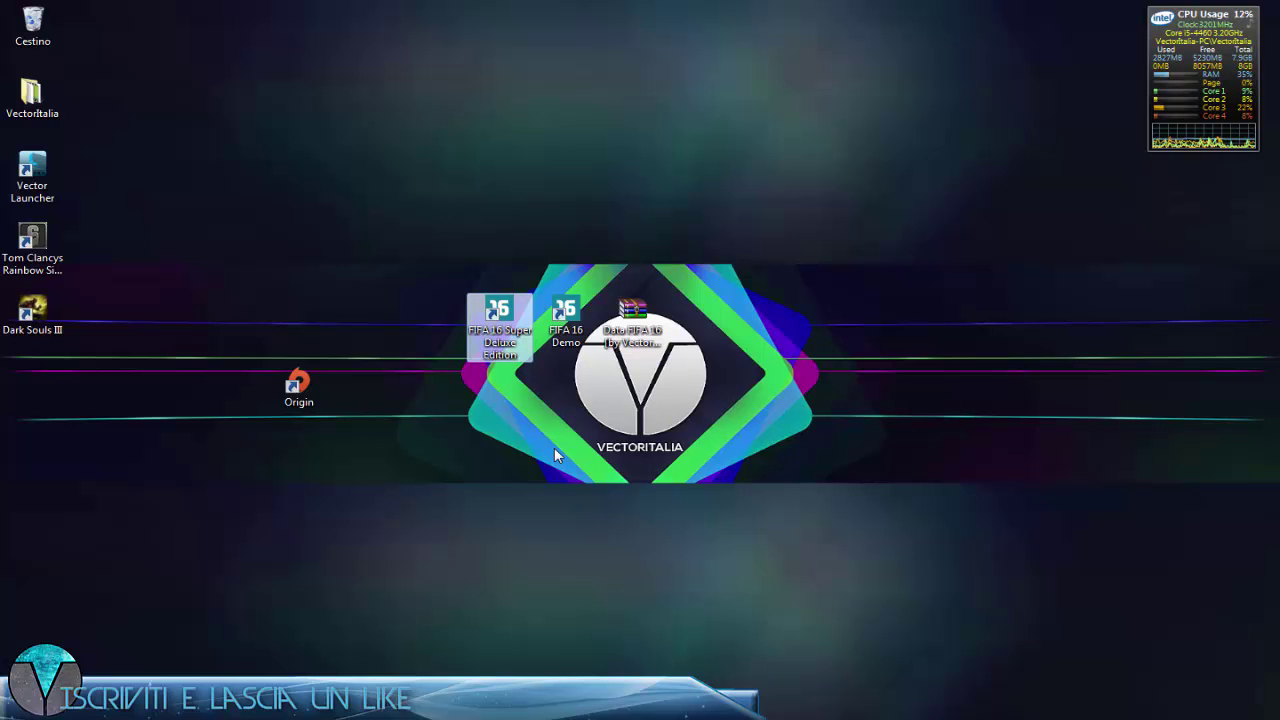
pyautogui.press('super')
pyautogui.click(306, 530)
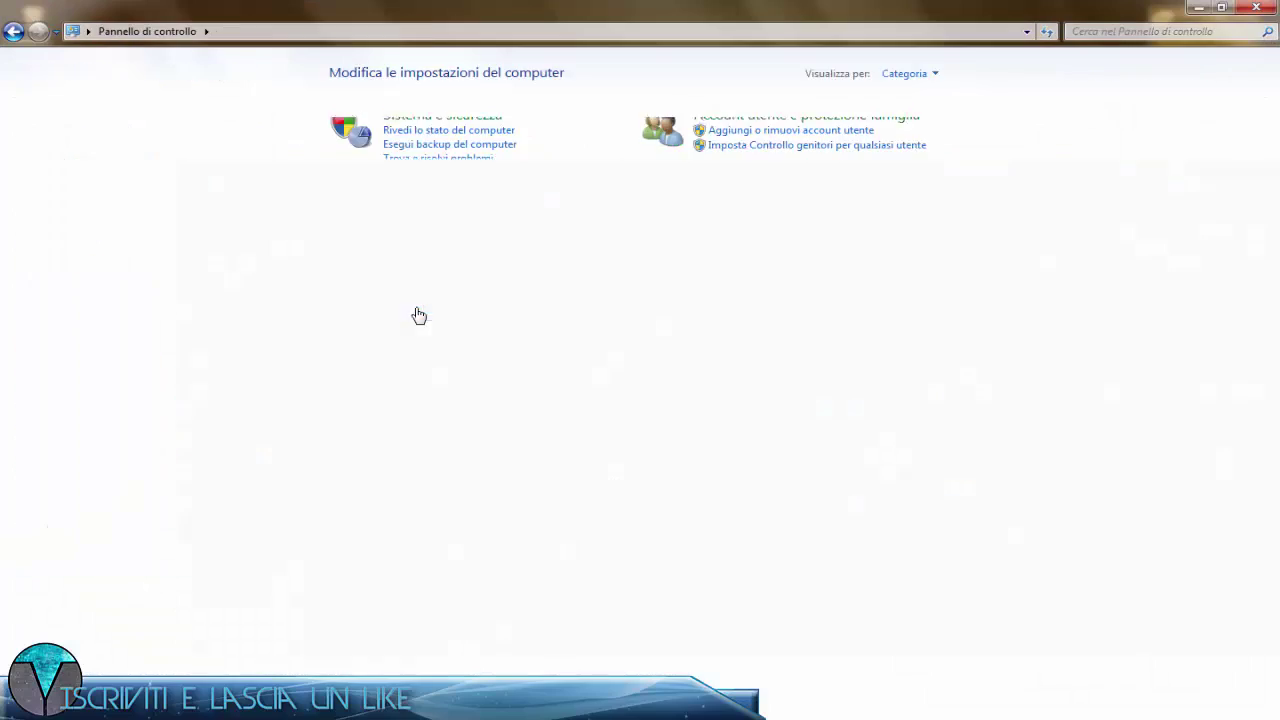
pyautogui.click(414, 311)
pyautogui.scroll(-20, 333, 328)
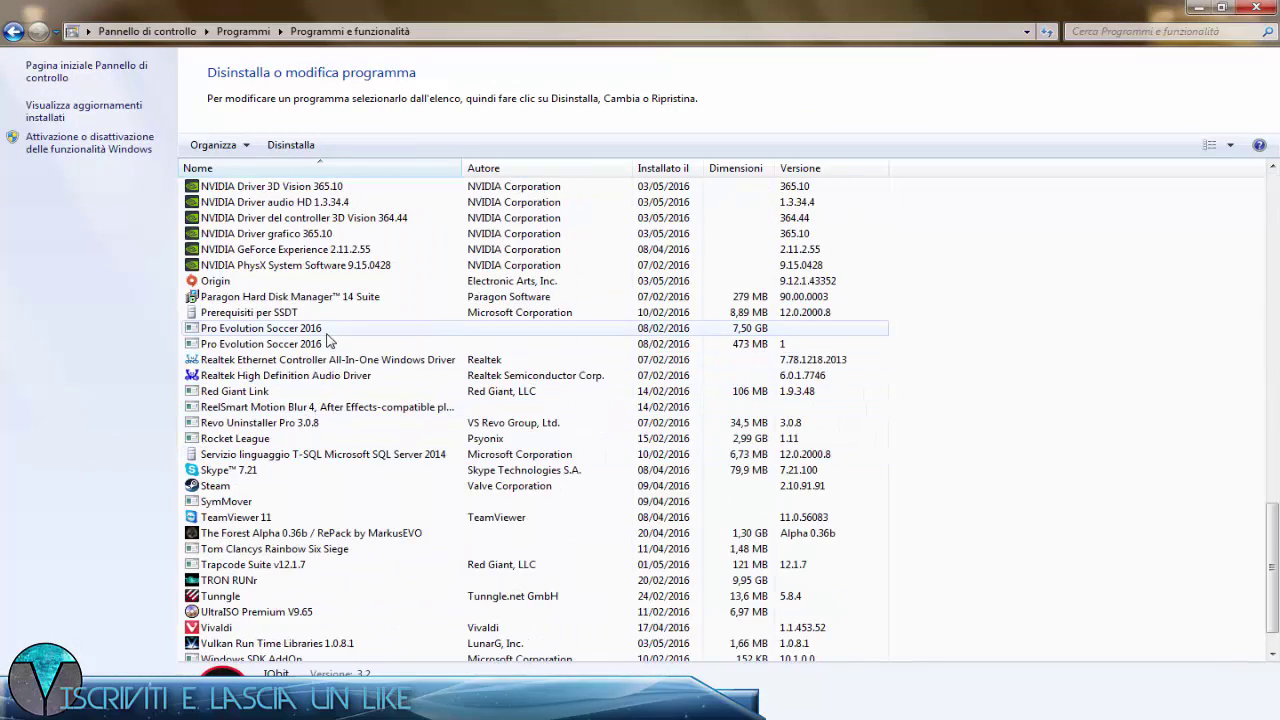
pyautogui.scroll(20, 305, 320)
pyautogui.click(246, 346)
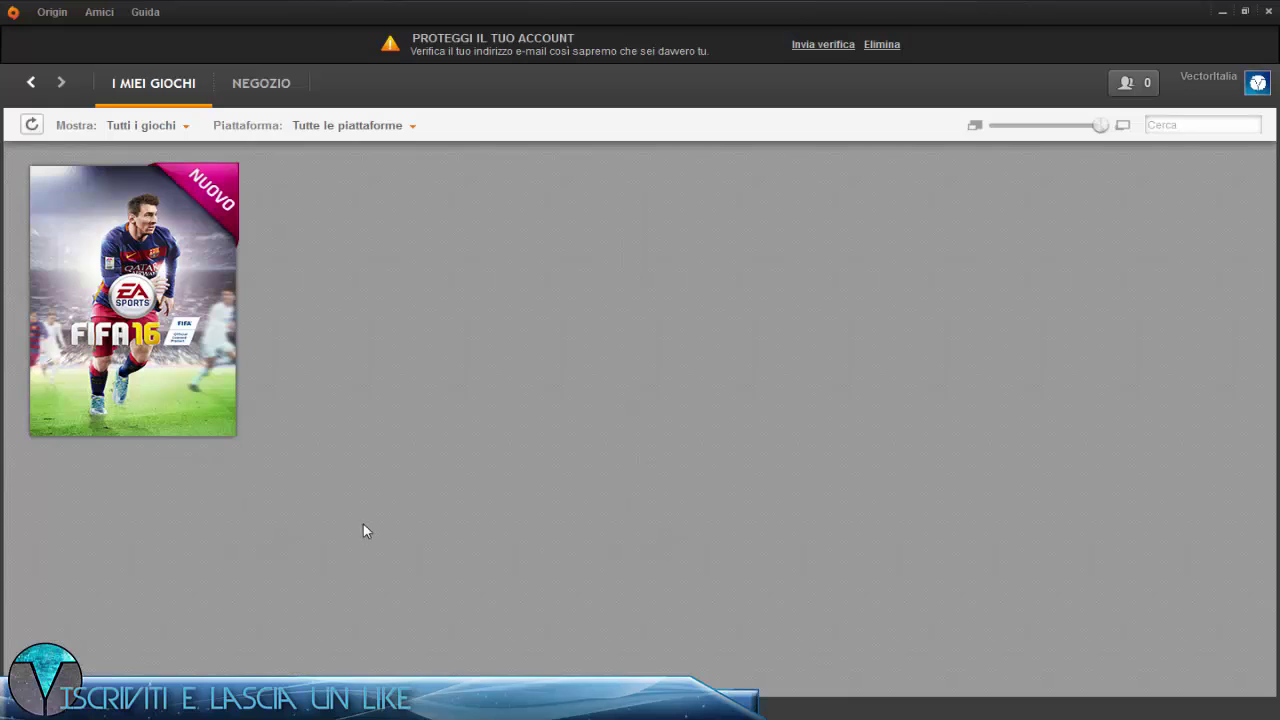
# Step: Switch Origin to offline mode
pyautogui.moveTo(228, 368)
pyautogui.click(50, 12)
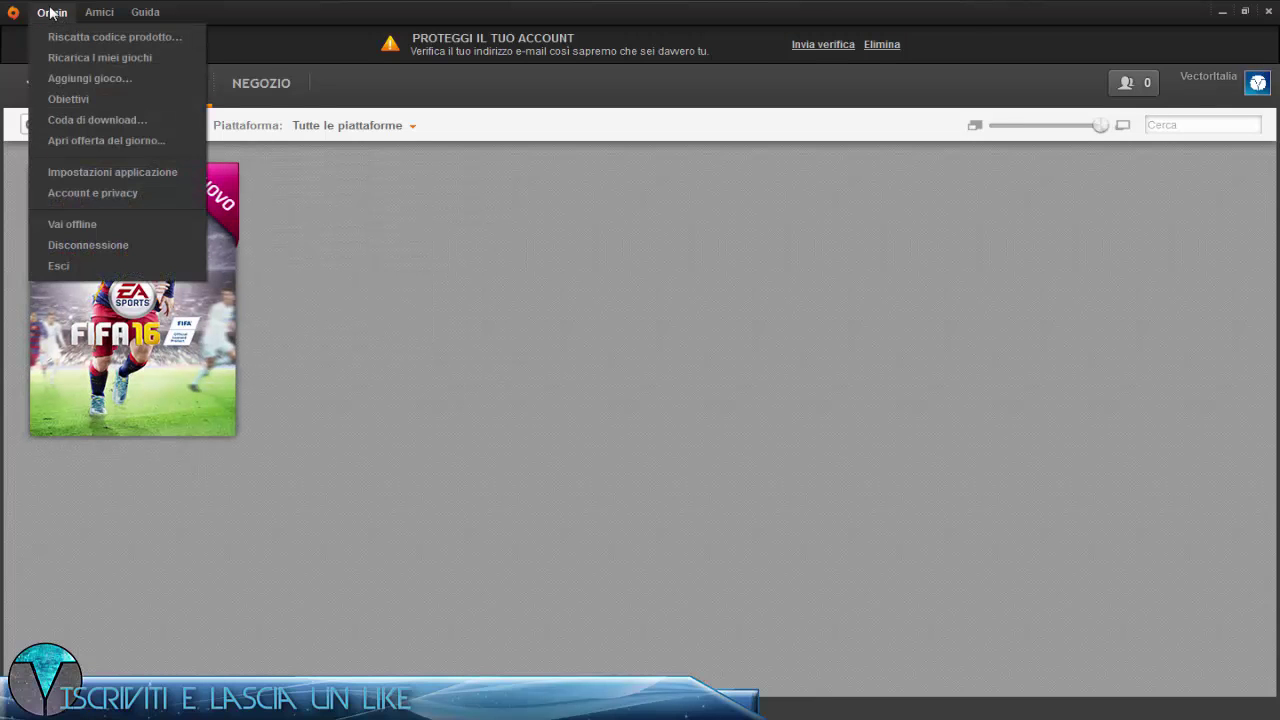
pyautogui.click(120, 222)
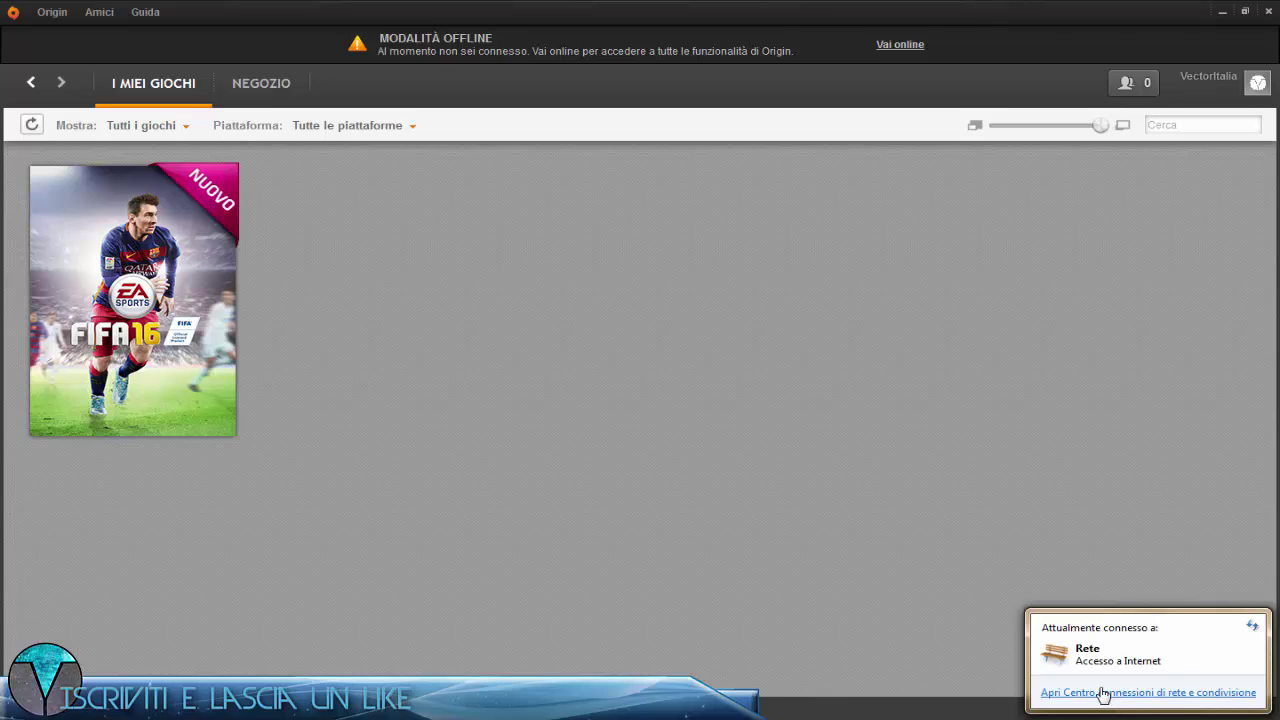
# Step: Open the Windows network connections and disable the local area network (LAN) connection
pyautogui.click(1106, 694)
pyautogui.click(129, 115)
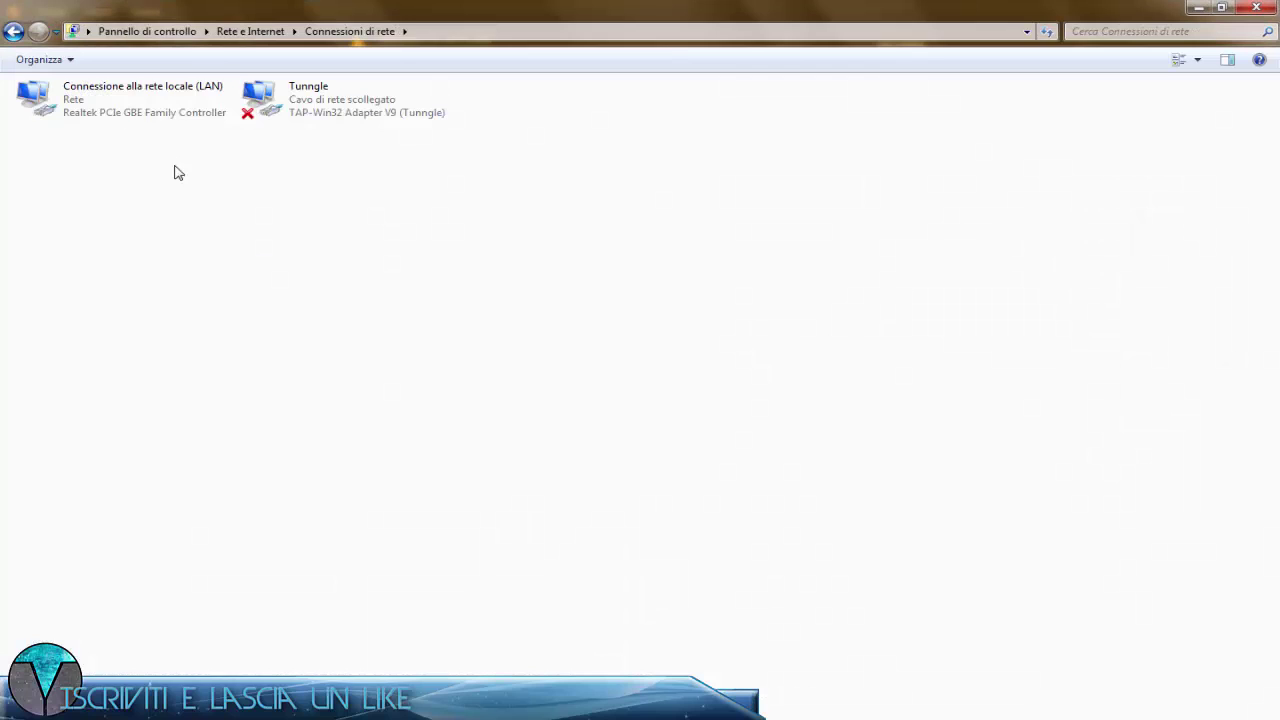
pyautogui.rightClick(131, 102)
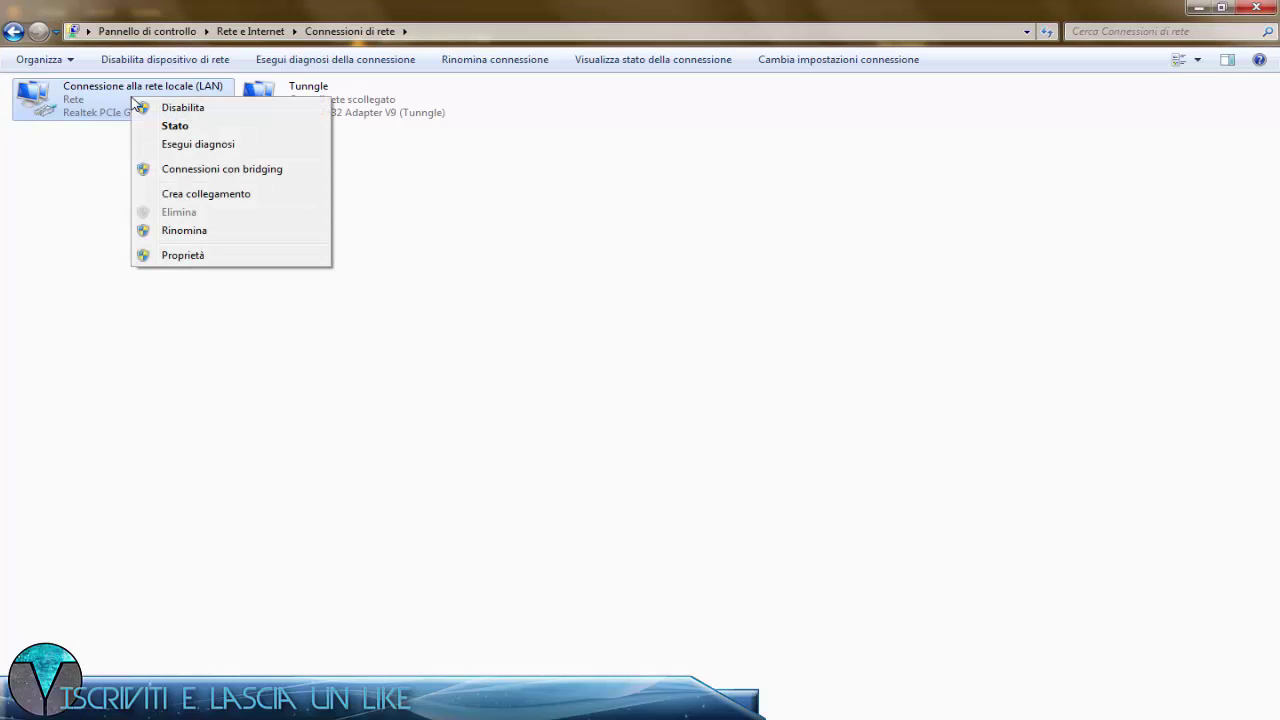
pyautogui.click(218, 108)
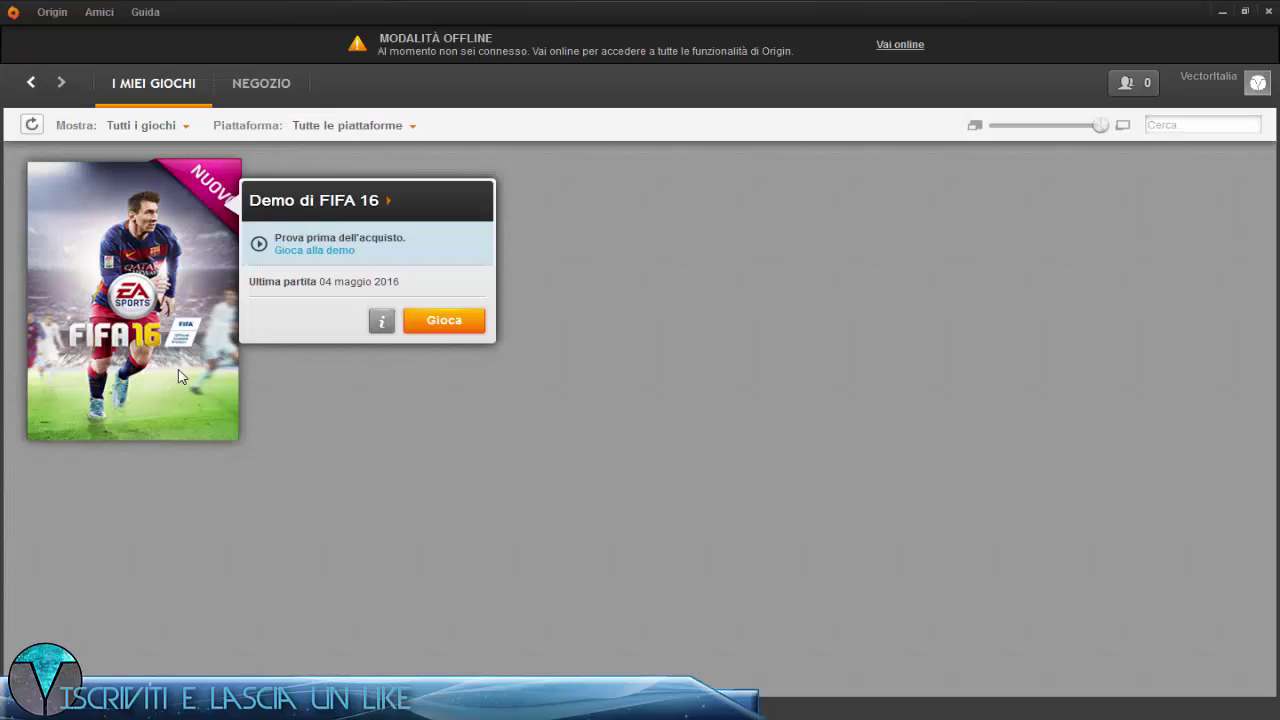
# Step: Launch the FIFA 16 demo from the Origin game library and start the game from its launcher
pyautogui.click(444, 316)
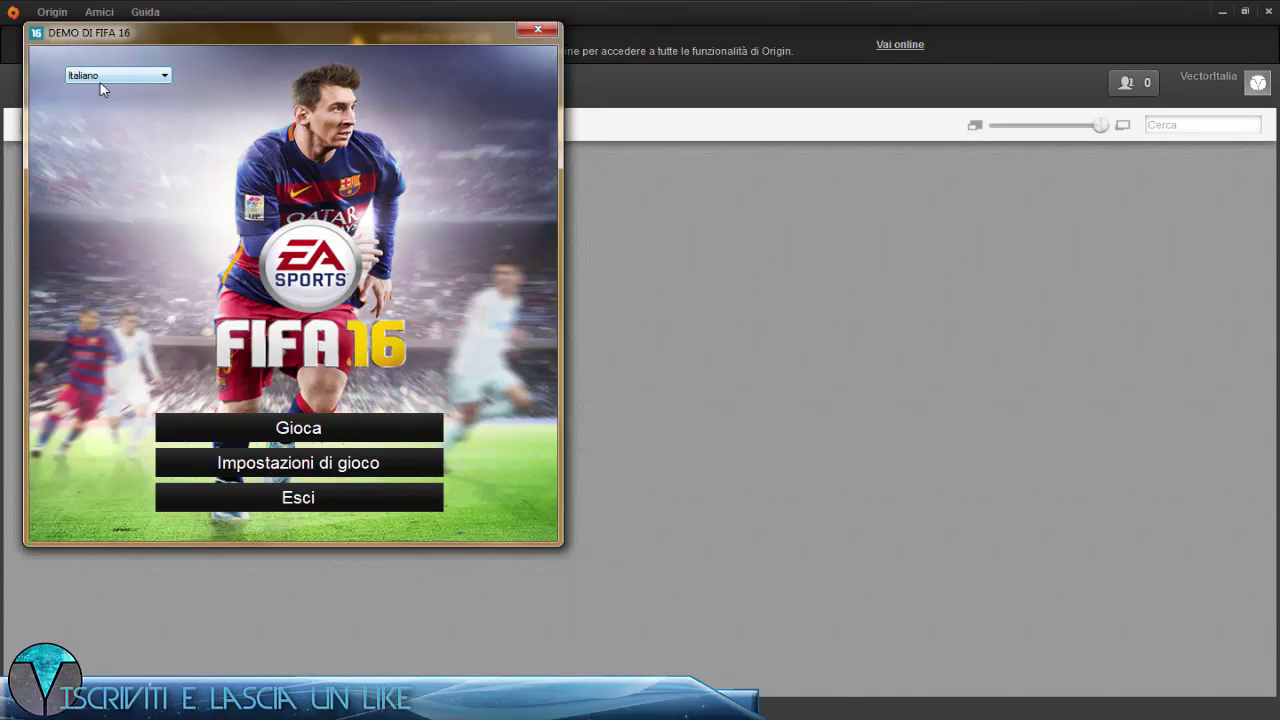
pyautogui.click(214, 459)
pyautogui.press('Return')
pyautogui.click(347, 440)
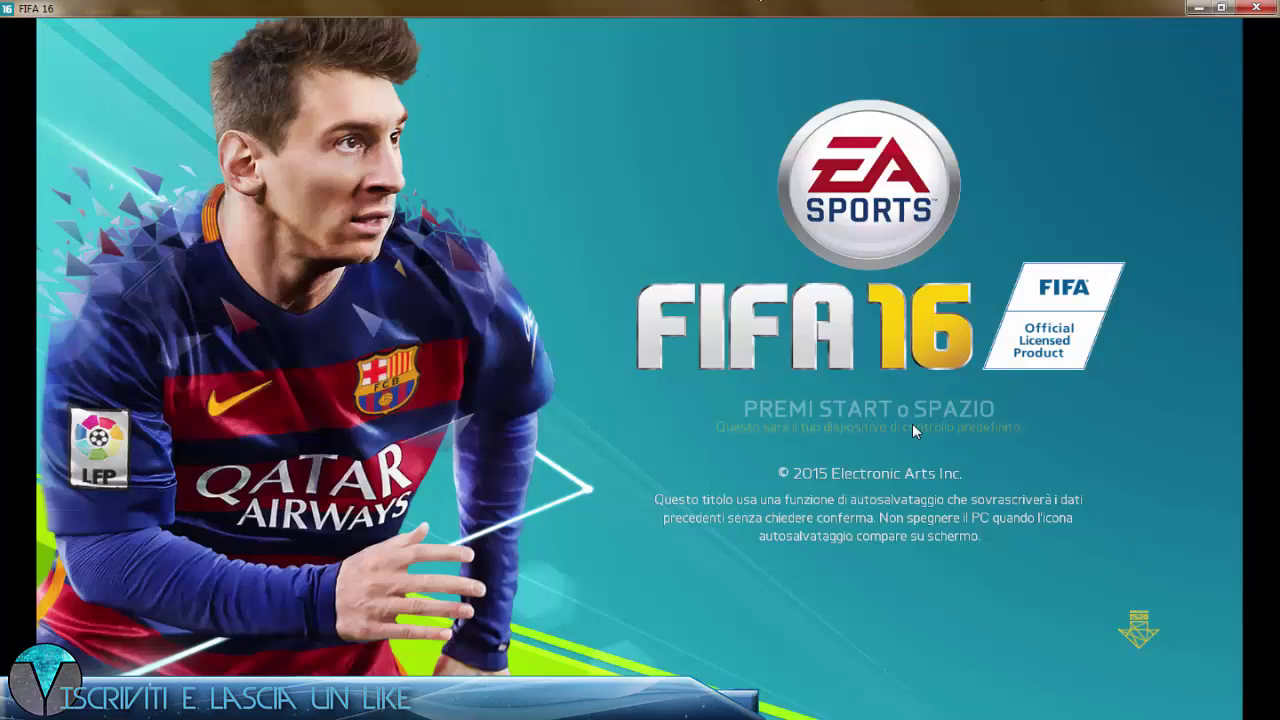
# Step: Continue past the title screen, quit the opening Real Madrid against FC Barcellona match, and dismiss the EA server connection message
pyautogui.press('space')
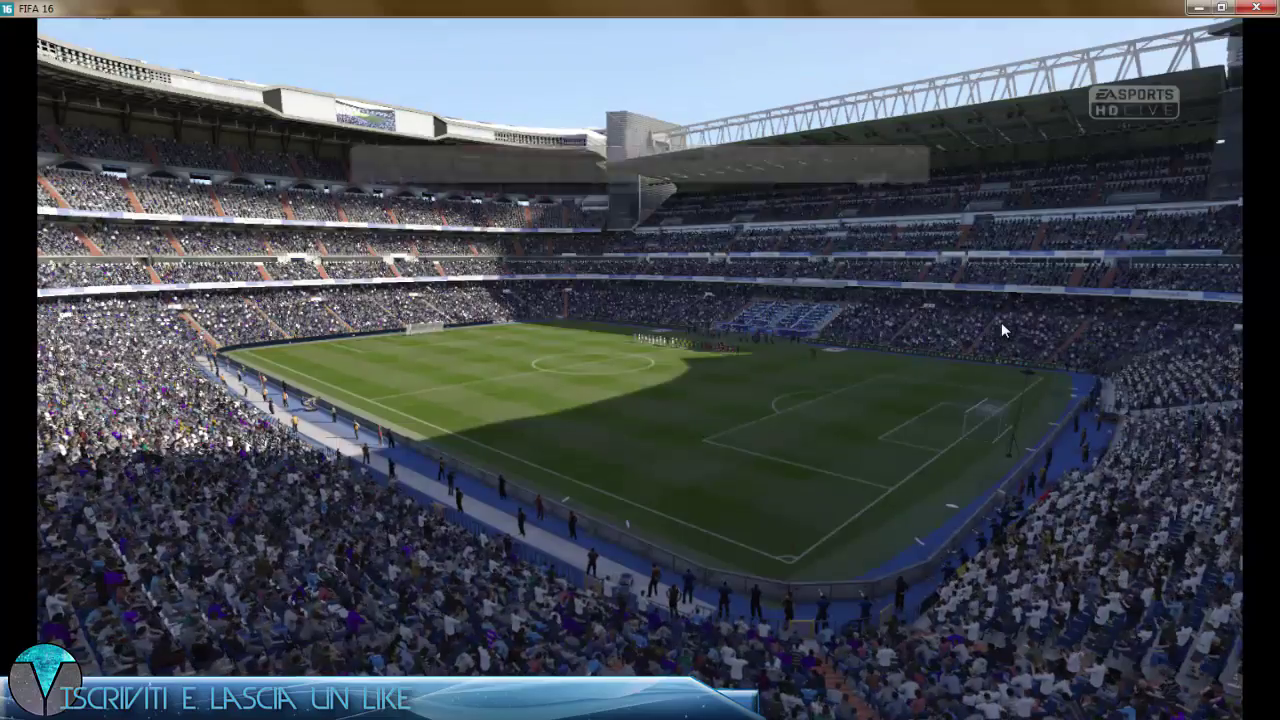
pyautogui.press('Escape')
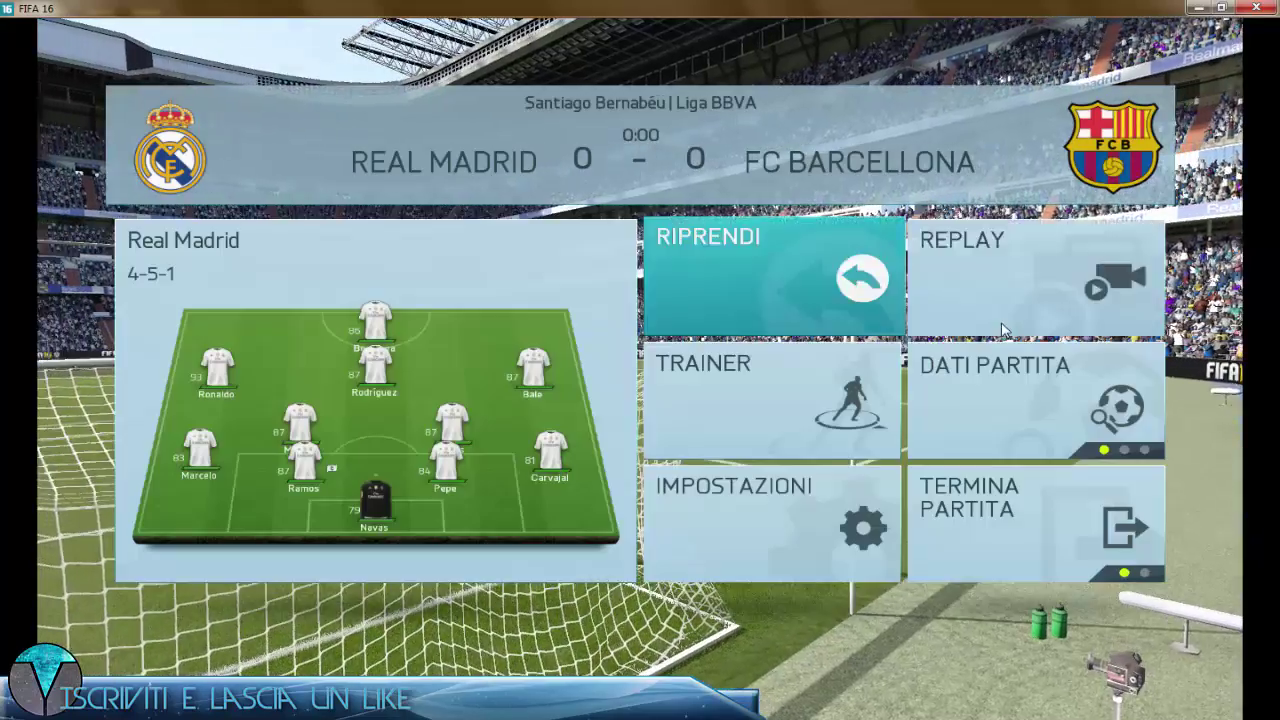
pyautogui.click(986, 512)
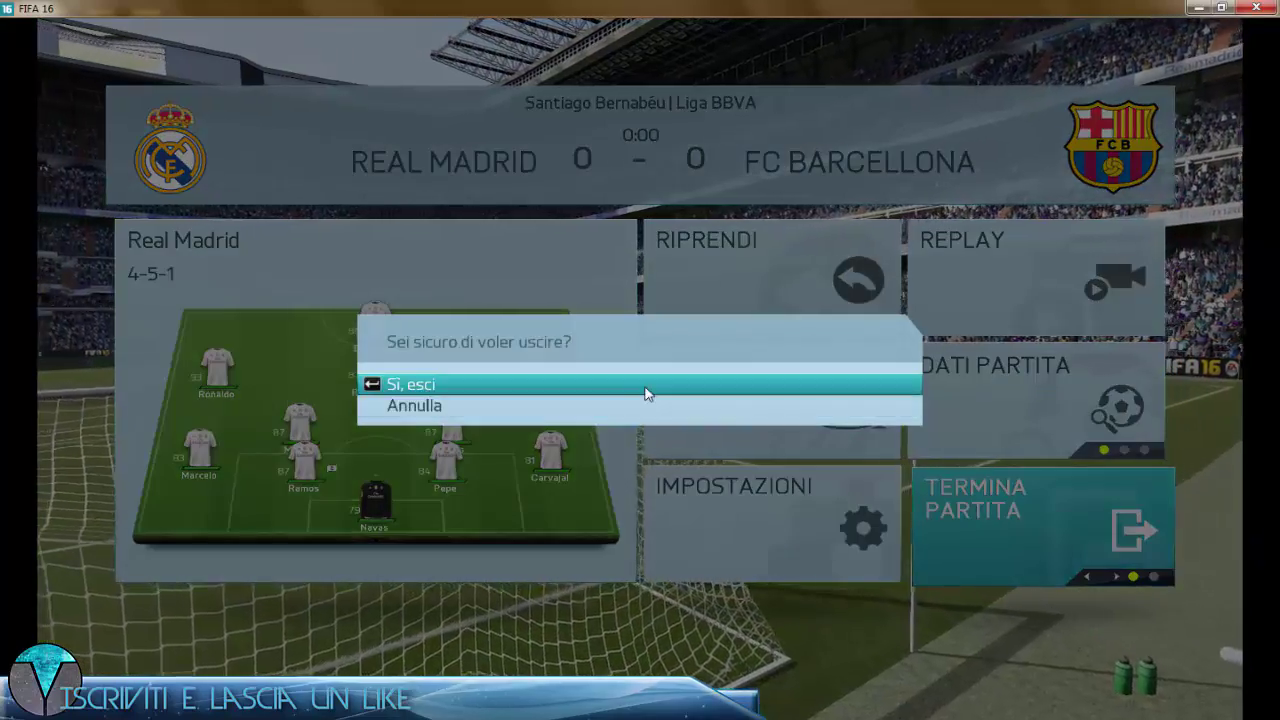
pyautogui.click(645, 385)
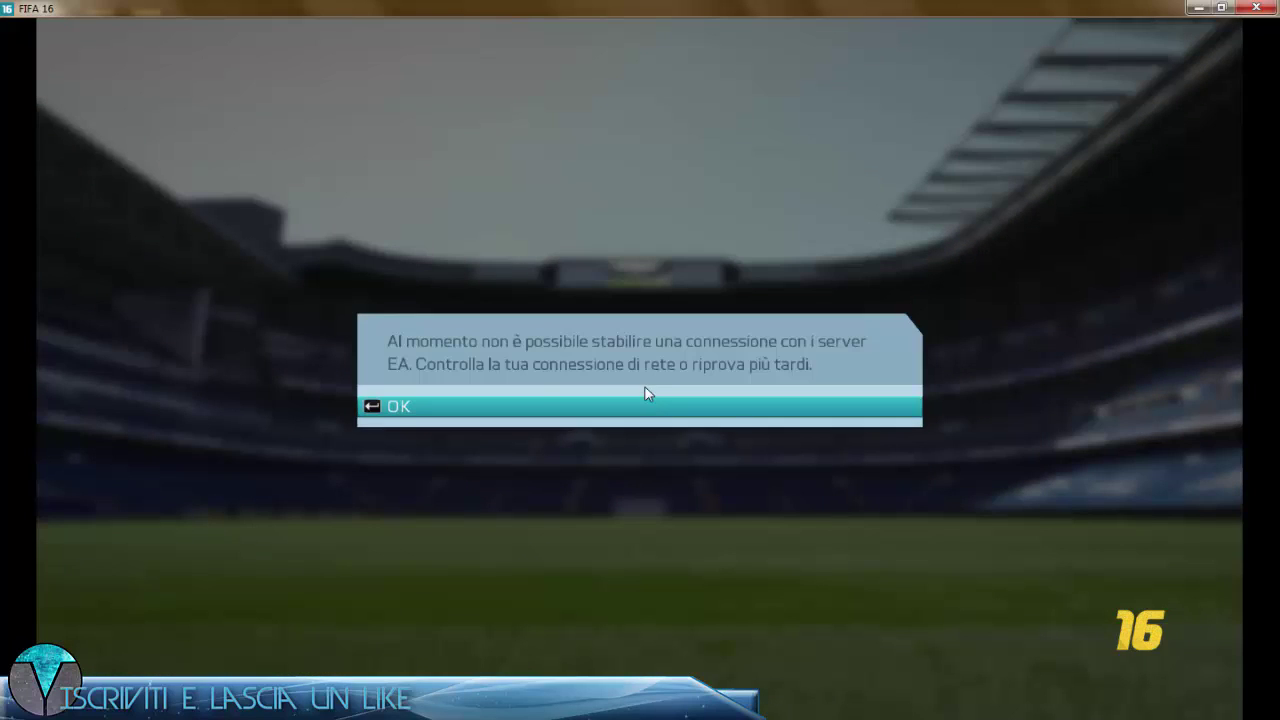
pyautogui.click(521, 401)
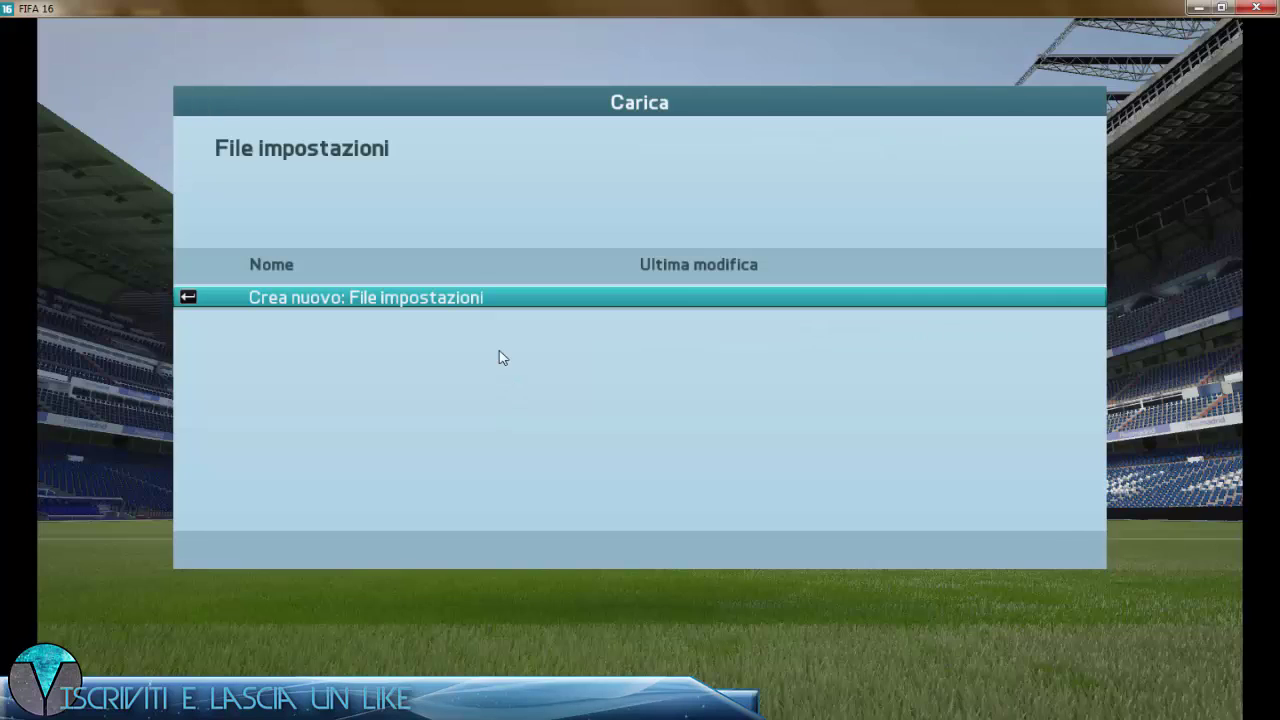
# Step: Create a new settings file and name it VectorItalia
pyautogui.click(400, 300)
pyautogui.press('BackSpace')
pyautogui.press('BackSpace')
pyautogui.press('BackSpace')
pyautogui.press('BackSpace')
pyautogui.press('BackSpace')
pyautogui.press('BackSpace')
pyautogui.press('BackSpace')
pyautogui.press('BackSpace')
pyautogui.press('BackSpace')
pyautogui.press('BackSpace')
pyautogui.press('BackSpace')
pyautogui.press('BackSpace')
pyautogui.press('BackSpace')
pyautogui.press('BackSpace')
pyautogui.press('BackSpace')
pyautogui.press('BackSpace')
pyautogui.press('BackSpace')
pyautogui.press('BackSpace')
pyautogui.press('BackSpace')
pyautogui.press('BackSpace')
pyautogui.write('Vector')
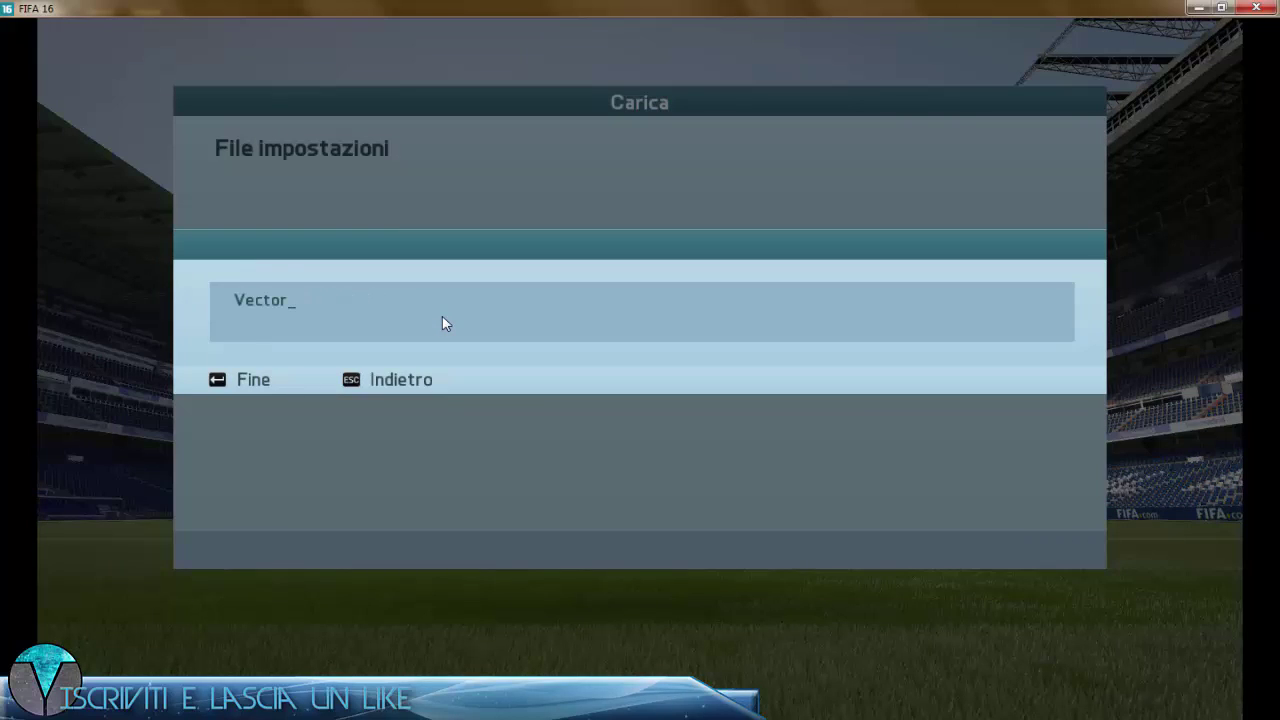
pyautogui.write('Italia')
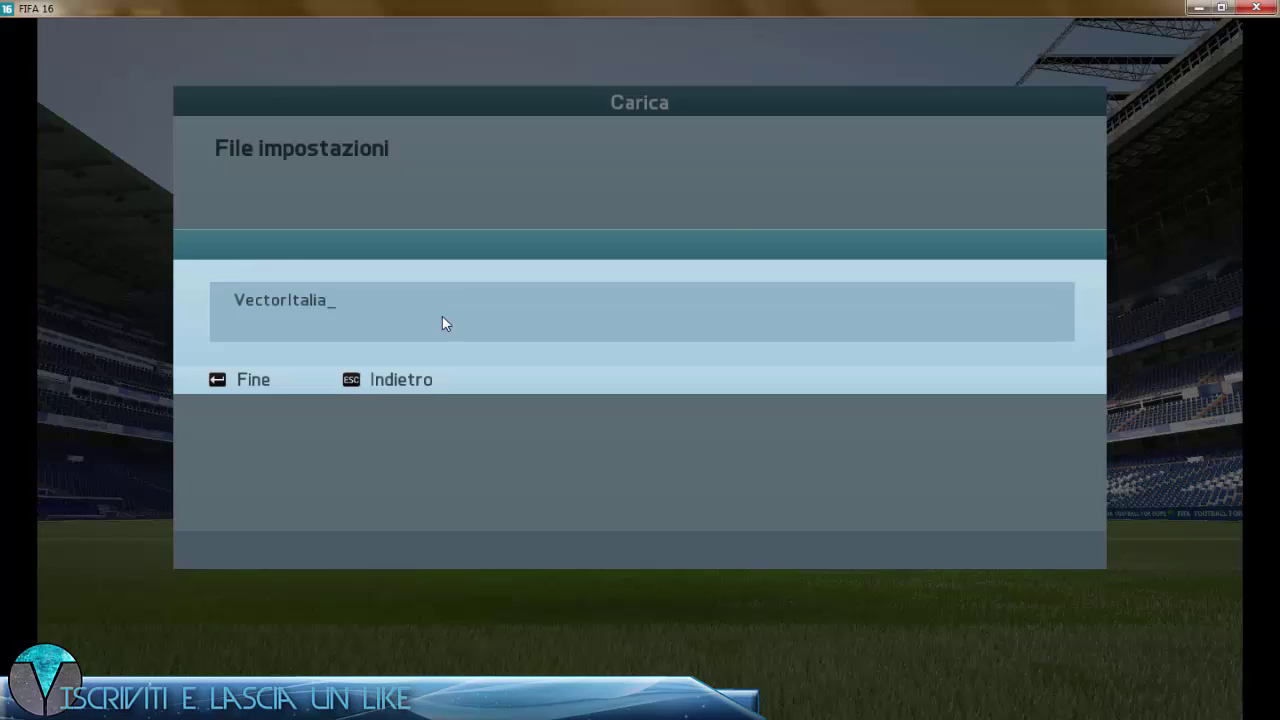
pyautogui.press('Return')
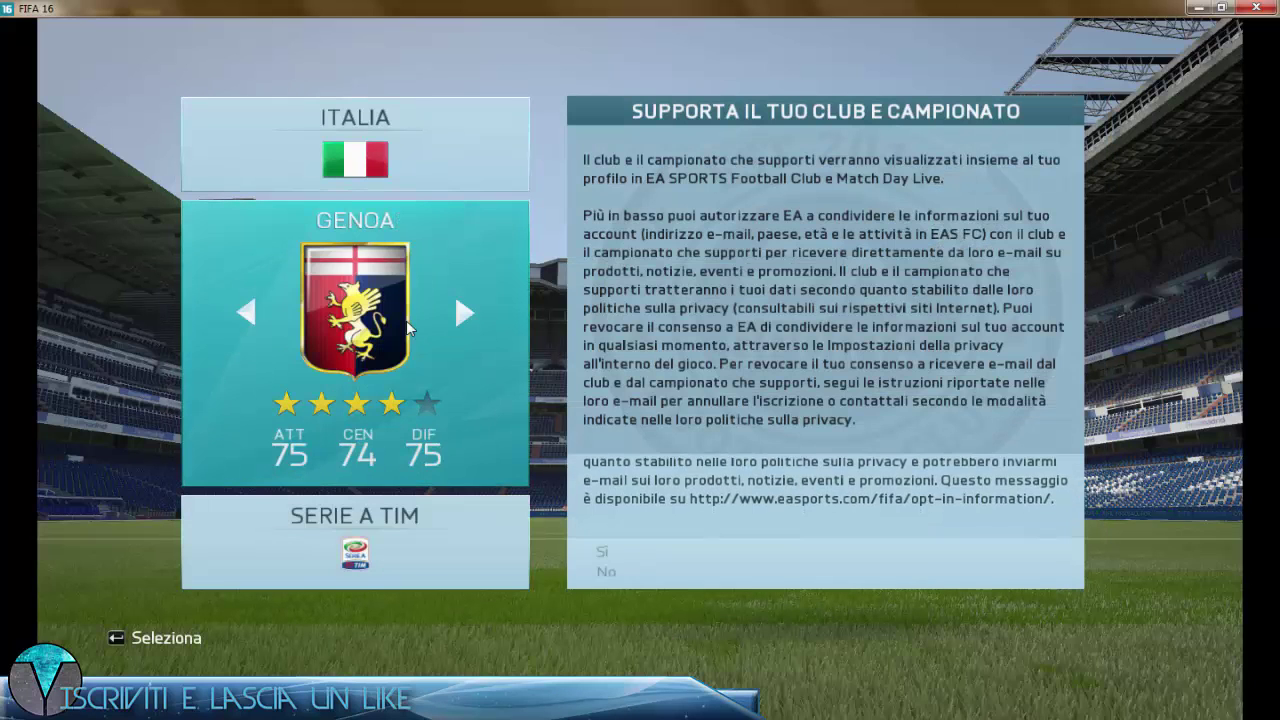
# Step: Confirm Genoa from Serie A TIM as the supported club and answer the information-sharing question
pyautogui.press('Return')
pyautogui.press('Up')
pyautogui.press('Return')
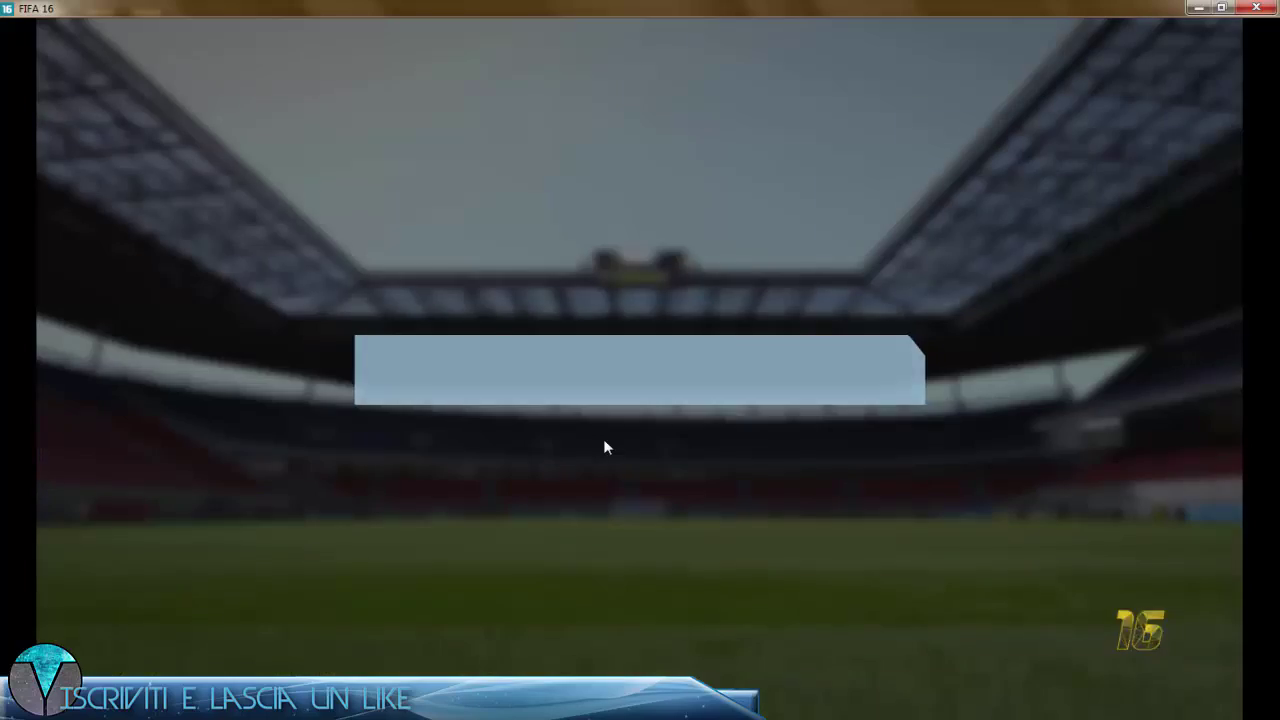